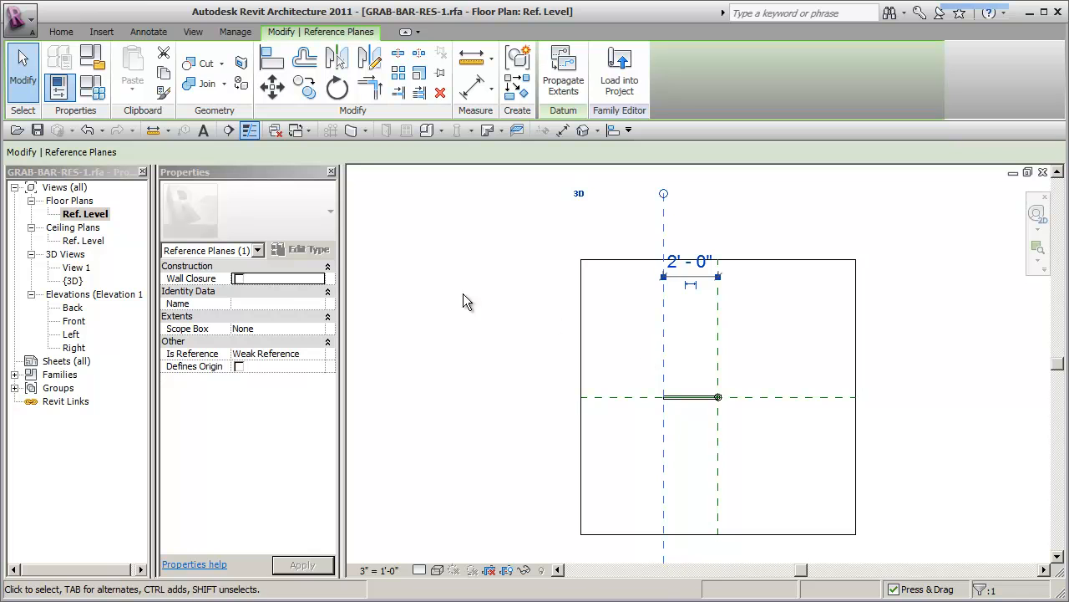
Step: Name the selected vertical reference plane at the bar's free end Wall Face
left_click(281, 303)
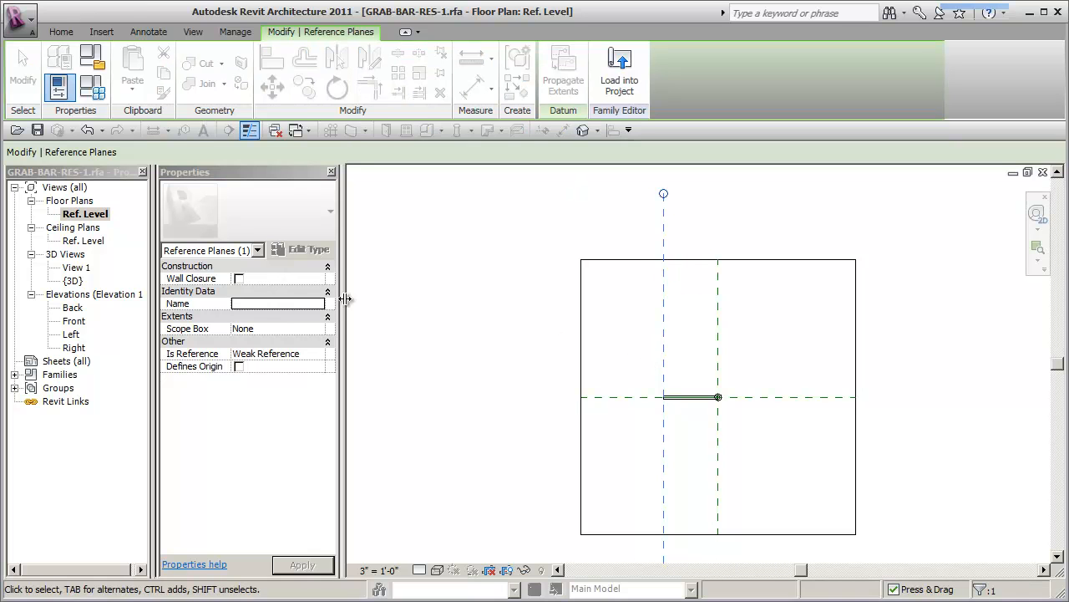
key("w")
key("space")
key("l")
key("e")
key("f")
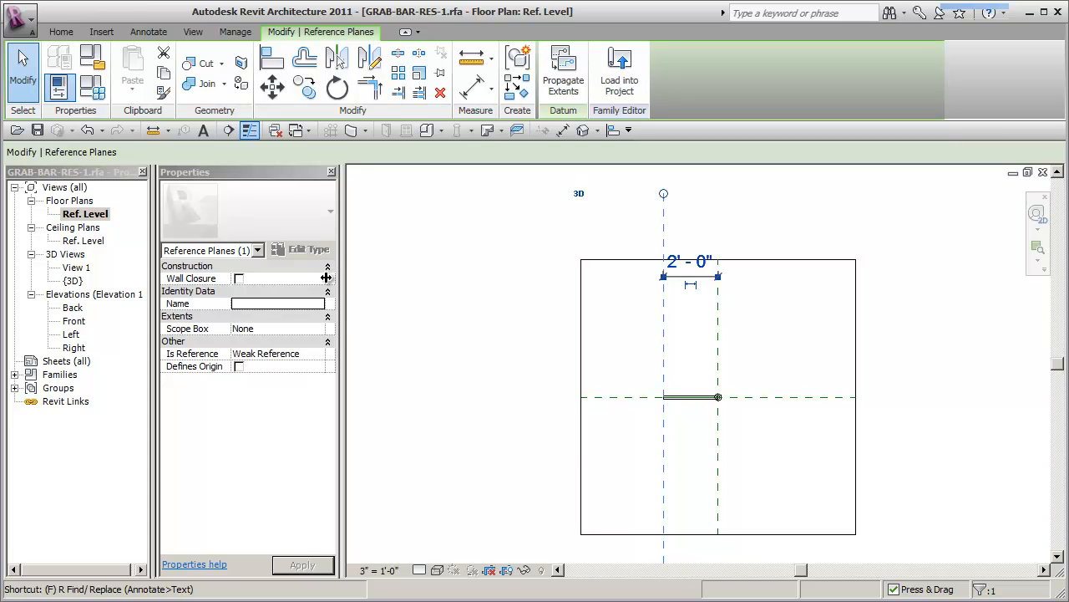
left_click(281, 304)
type("Wall Face")
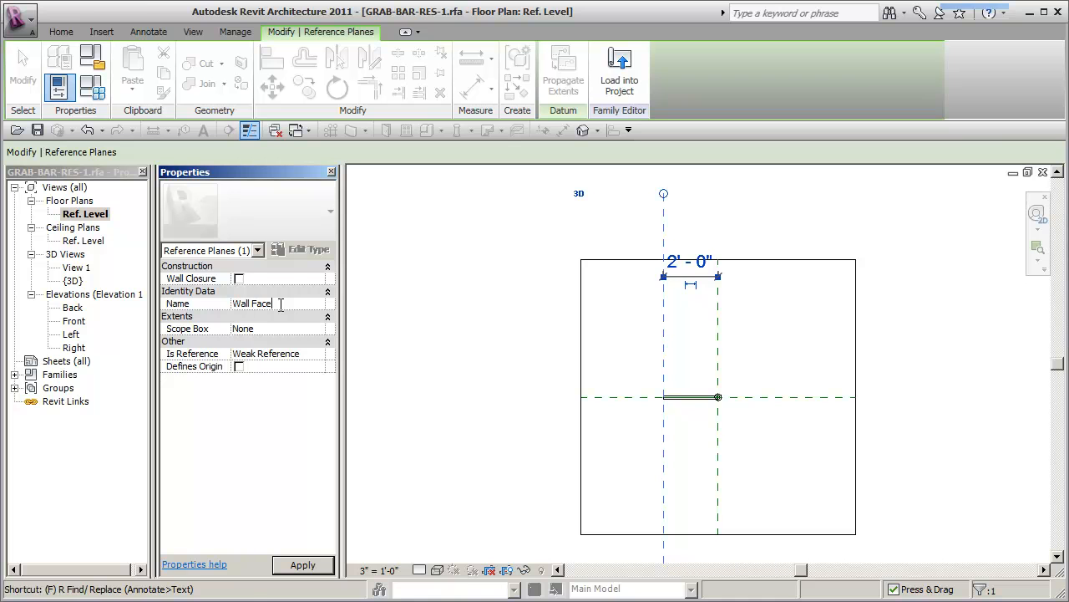
left_click(495, 375)
scroll(496, 374, "down", 2)
middle_click_drag(549, 407, 517, 344)
left_click(590, 430)
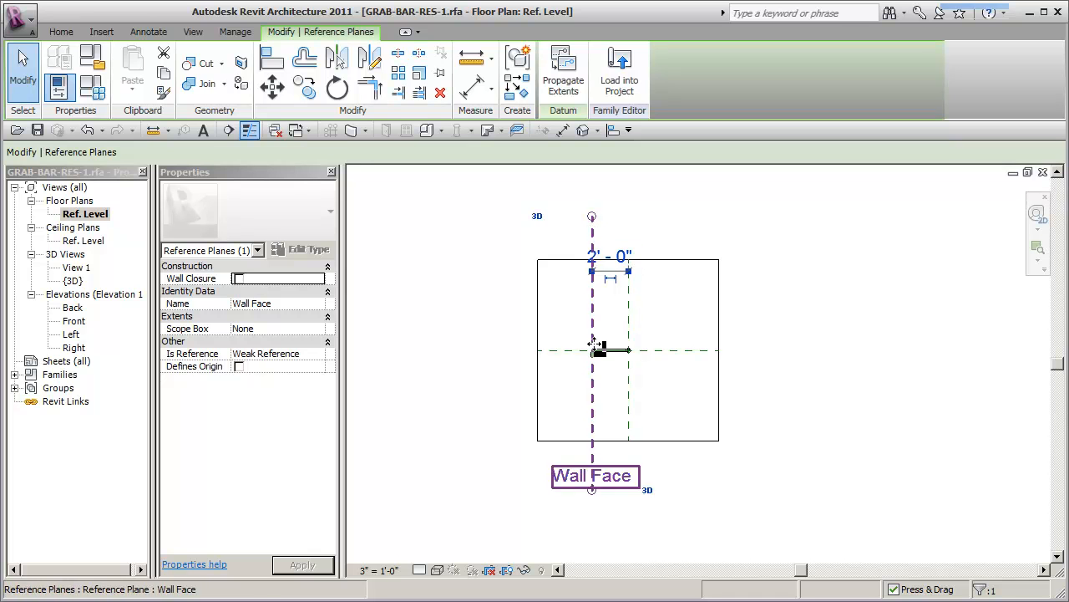
left_click(769, 428)
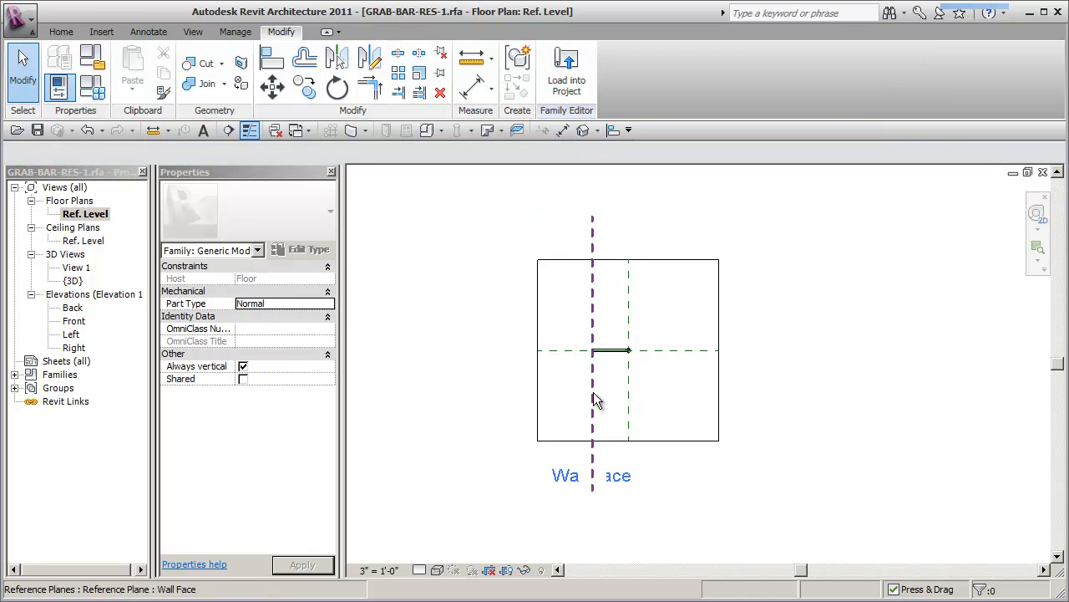
Step: Start a solid extrusion and set its work plane by picking the Wall Face reference plane
scroll(602, 382, "up", 2)
scroll(598, 367, "up", 3)
middle_click_drag(610, 380, 601, 417)
scroll(595, 392, "up", 3)
scroll(600, 431, "down", 2)
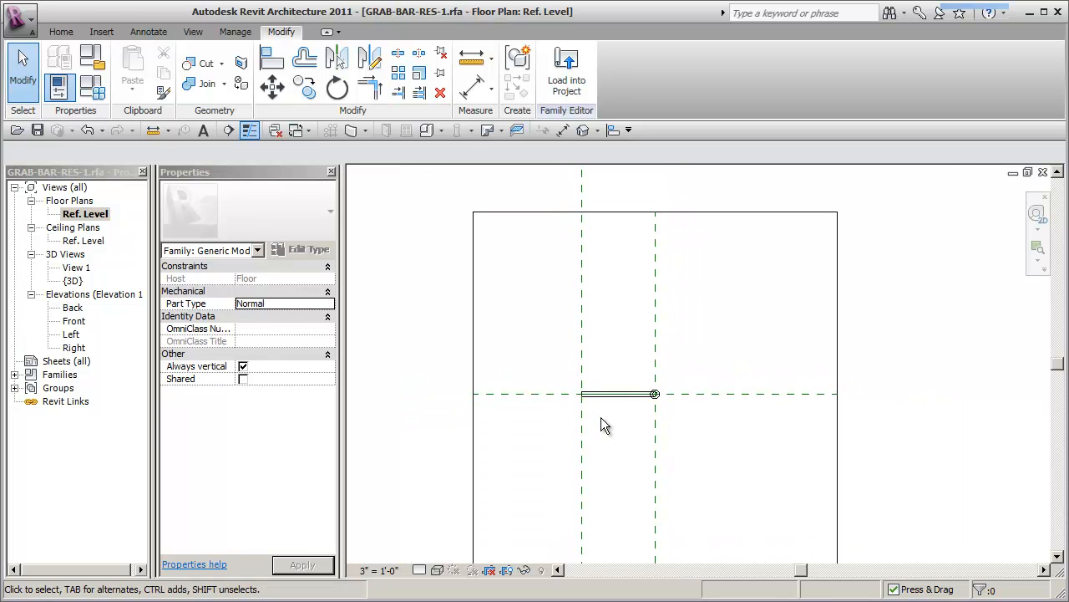
left_click(67, 30)
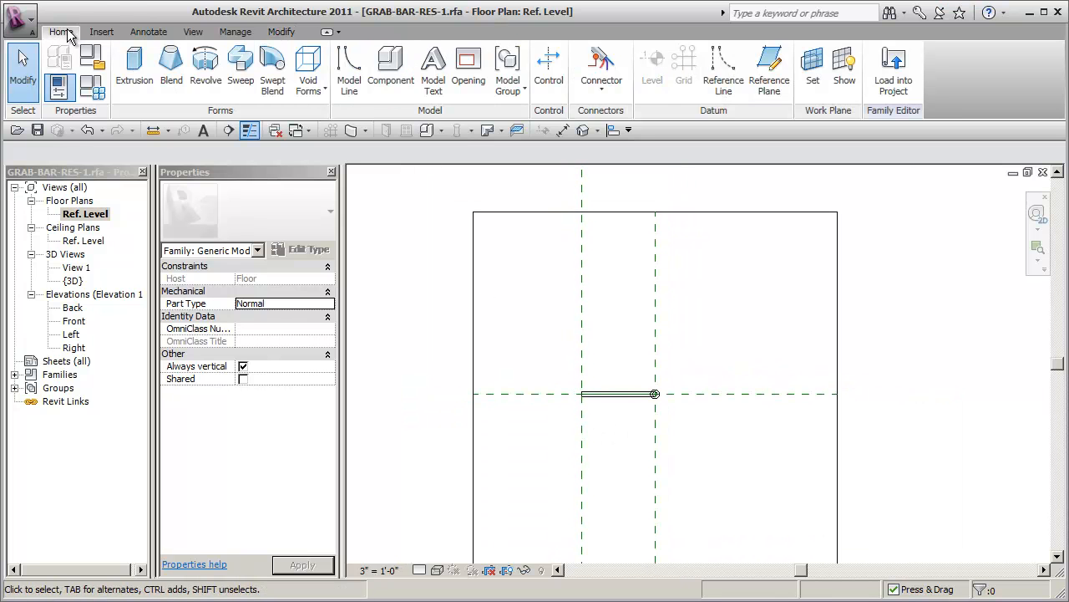
left_click(142, 55)
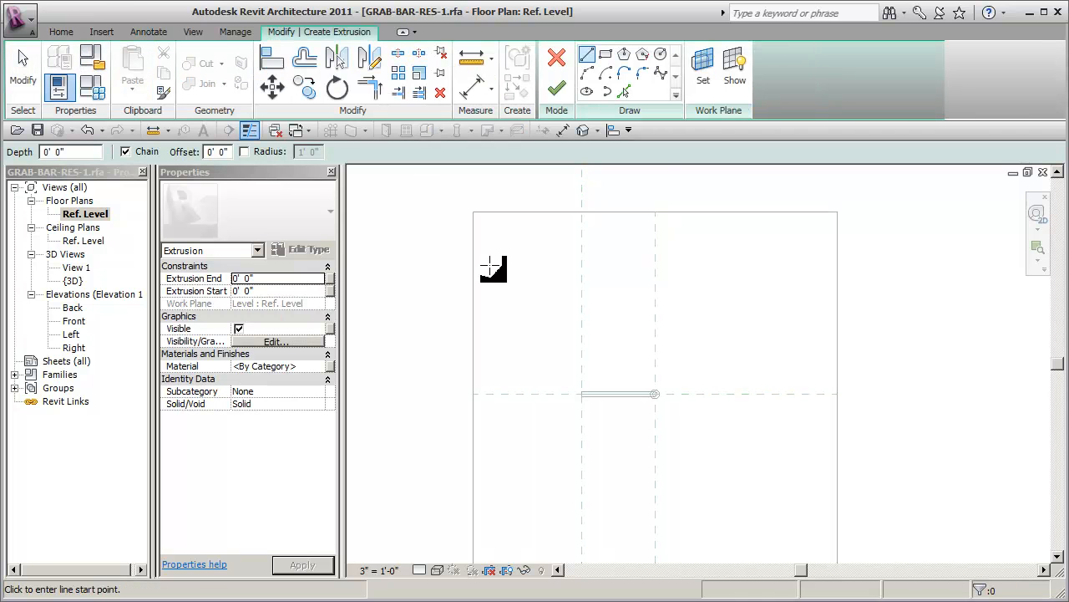
left_click(703, 65)
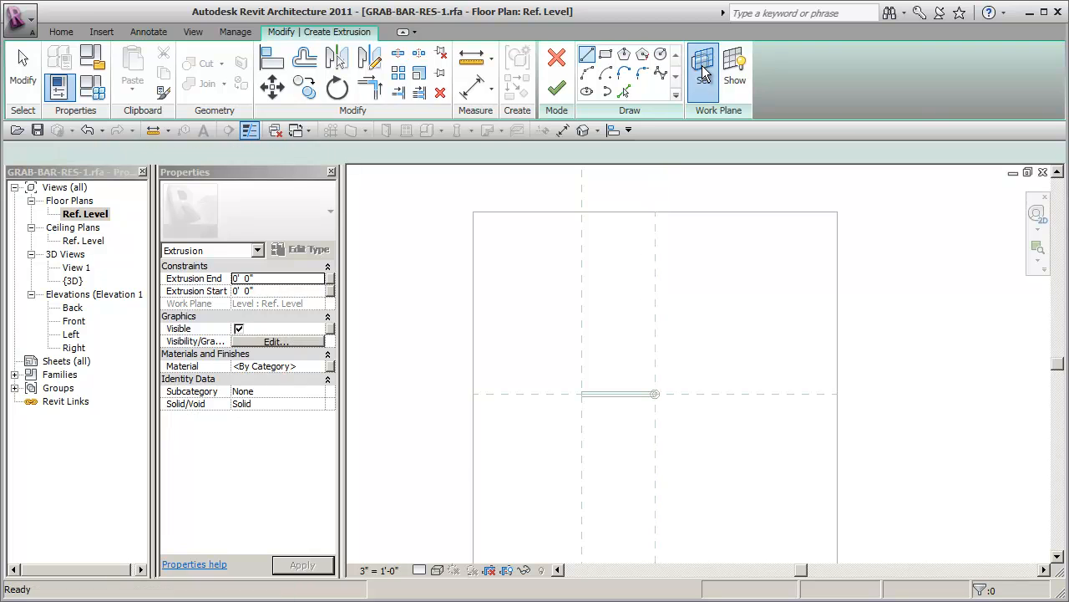
left_click(441, 208)
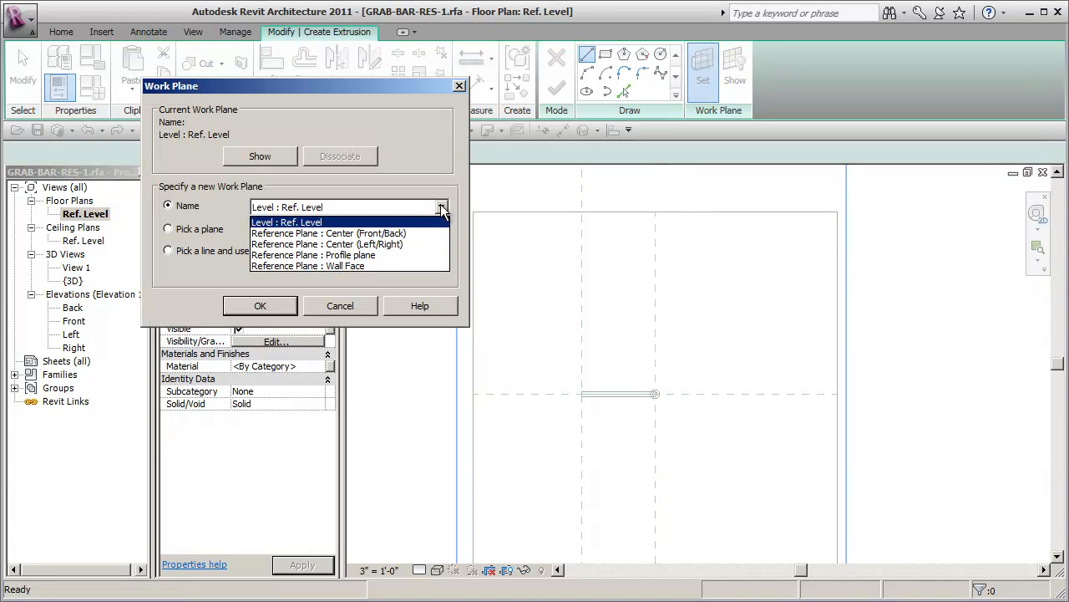
left_click(416, 187)
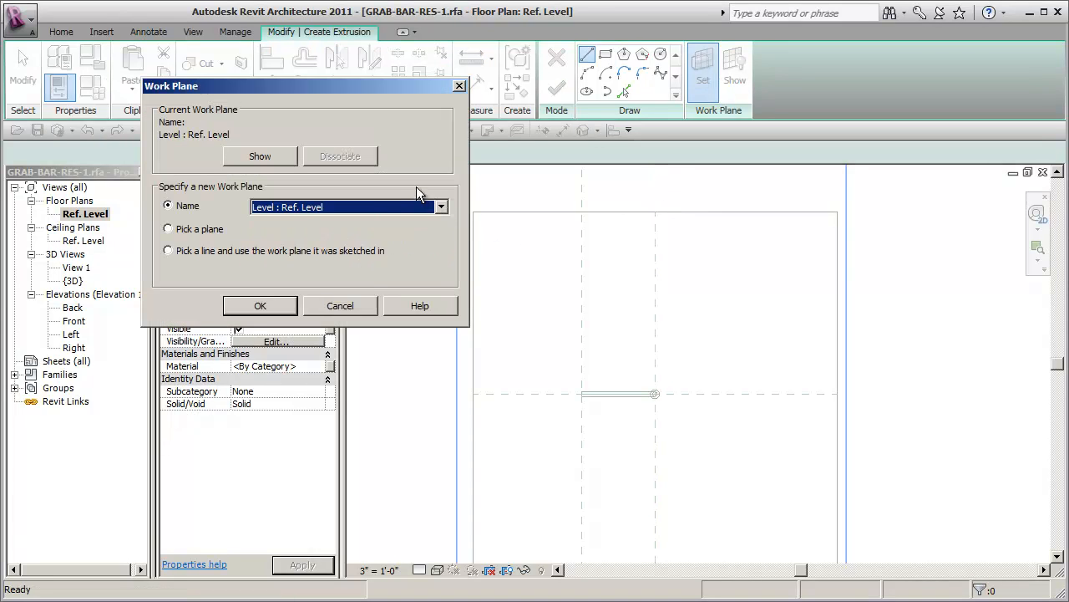
left_click(169, 229)
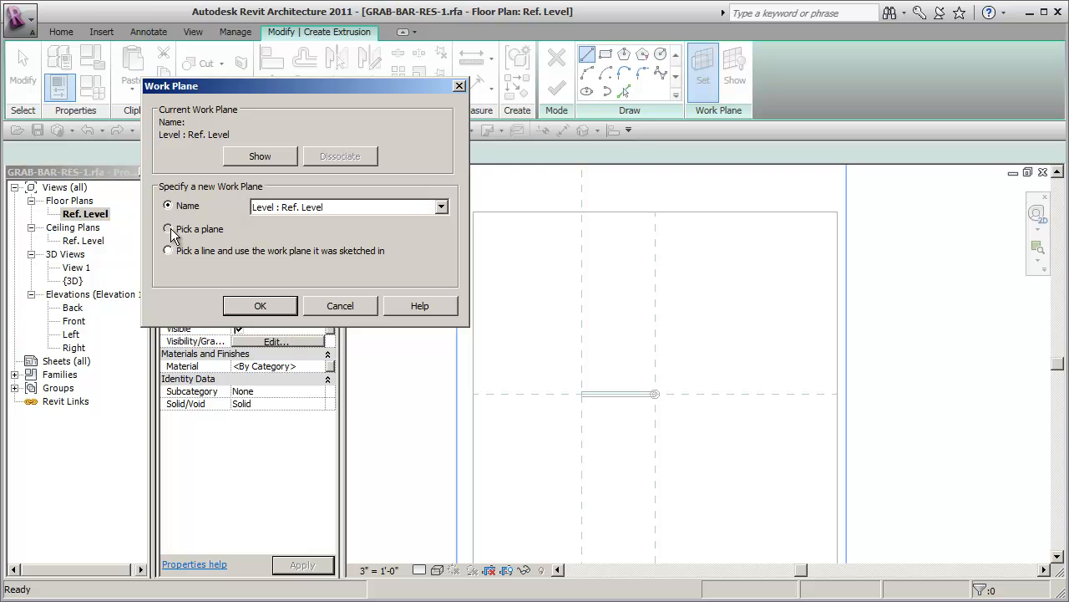
left_click(262, 308)
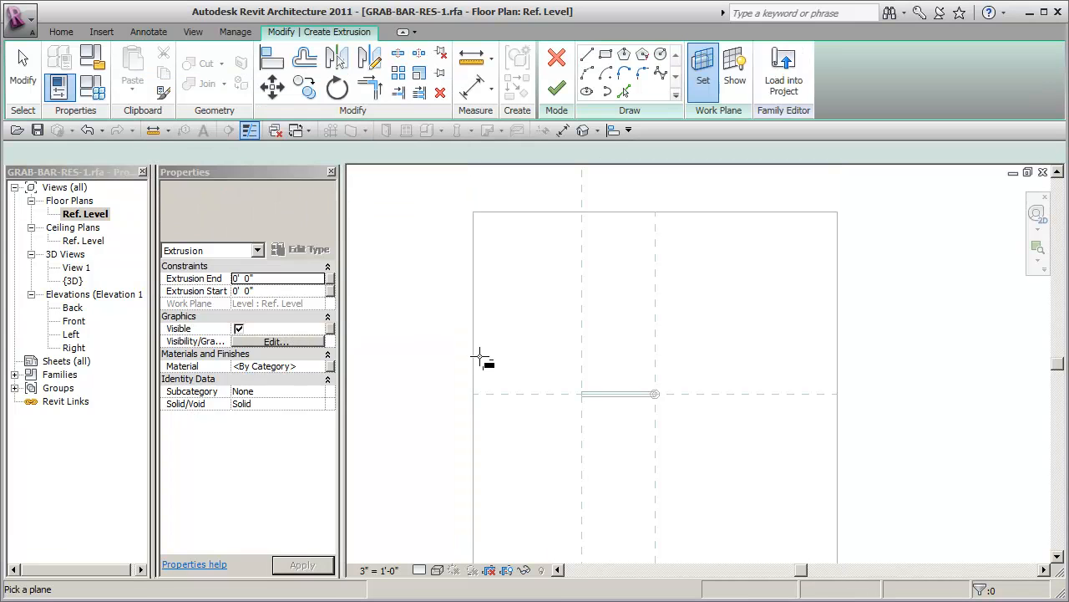
left_click(583, 358)
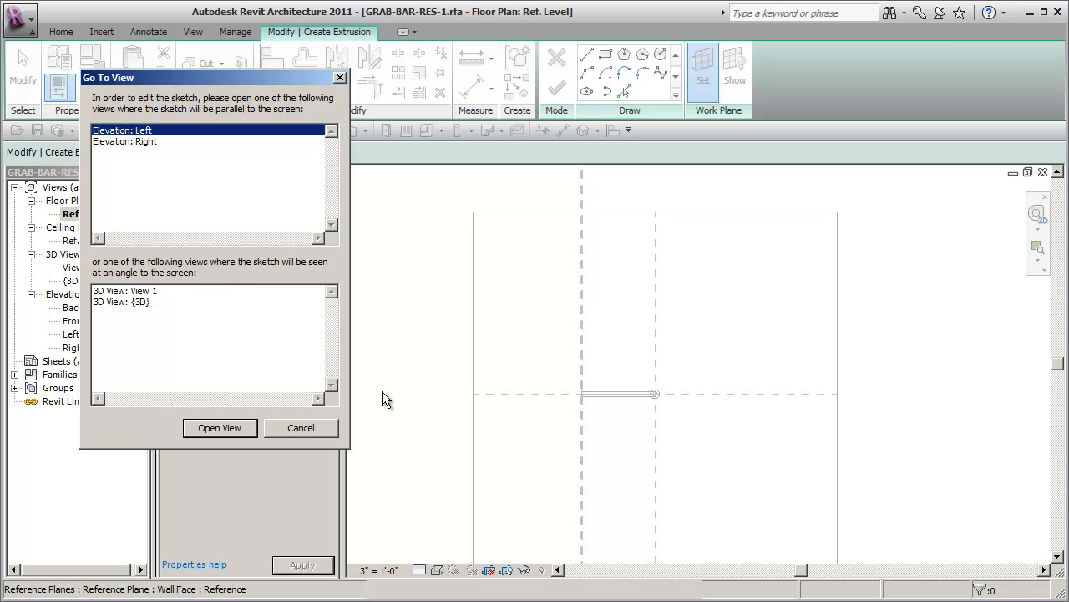
Step: Open the Right elevation for the sketch and draw a circle of 1 1/2" radius centered on the grab bar's end
left_click(148, 142)
left_click(224, 425)
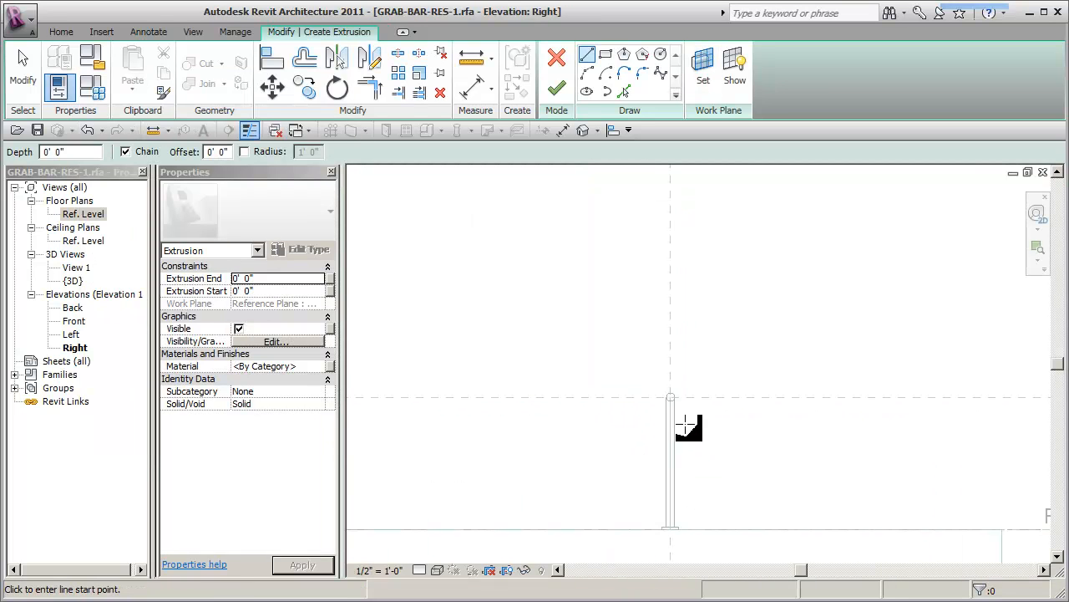
scroll(675, 380, "up", 10)
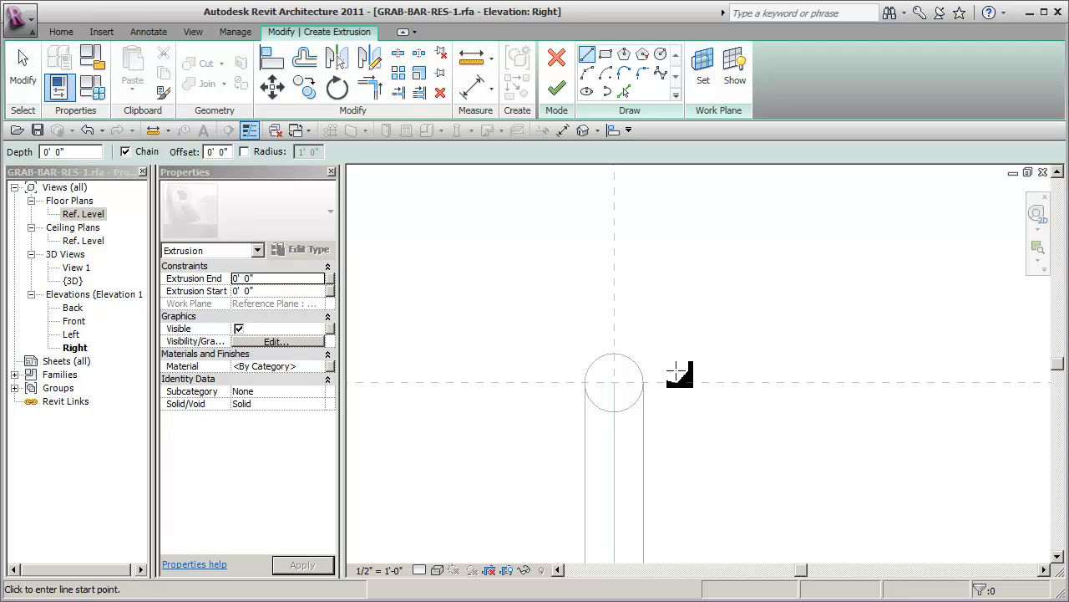
left_click(657, 57)
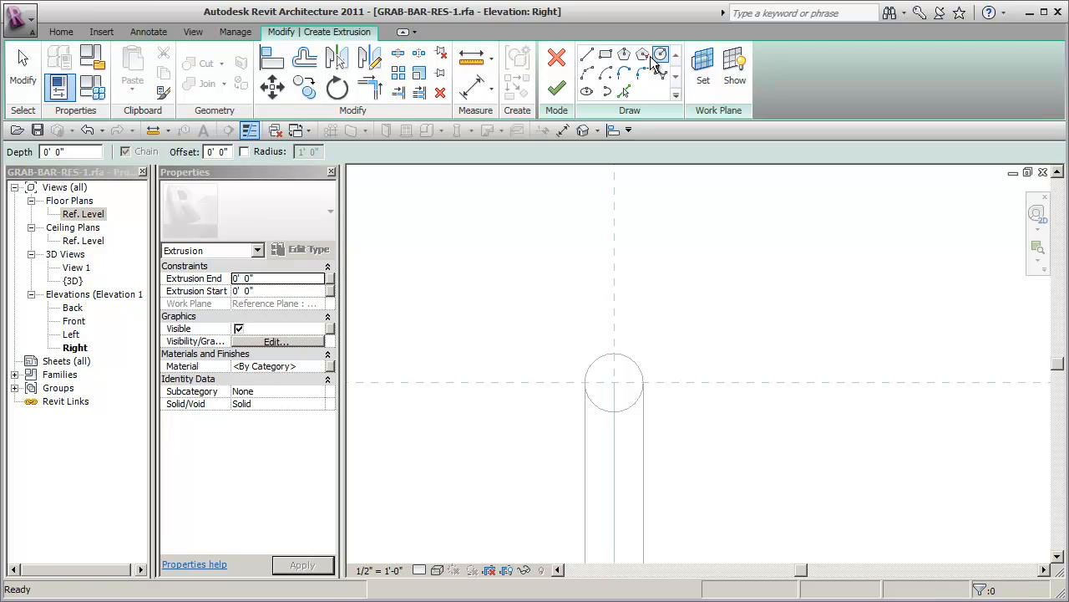
left_click(614, 382)
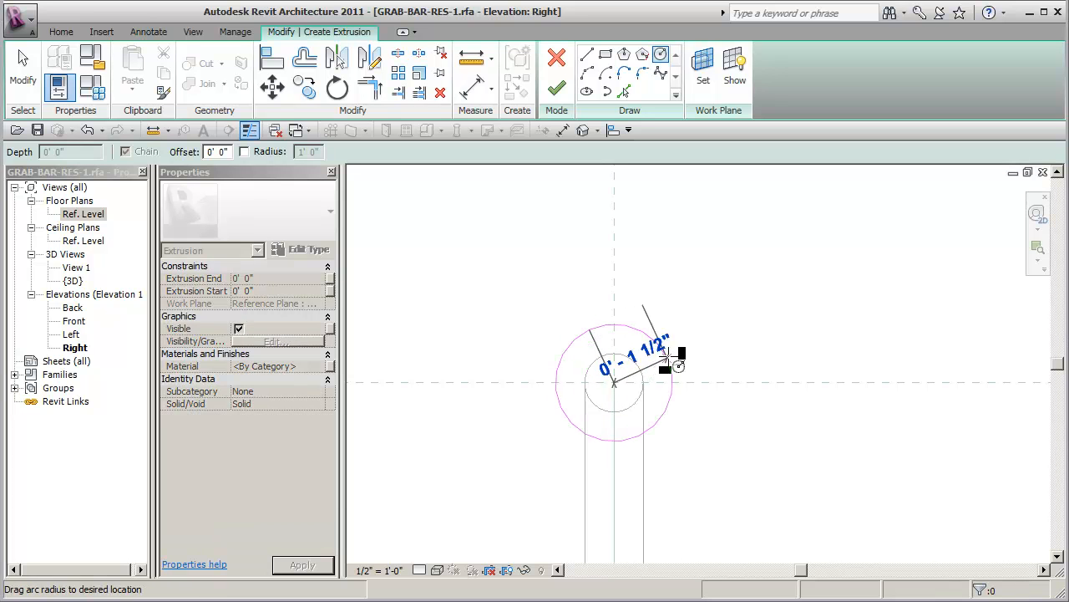
left_click(676, 363)
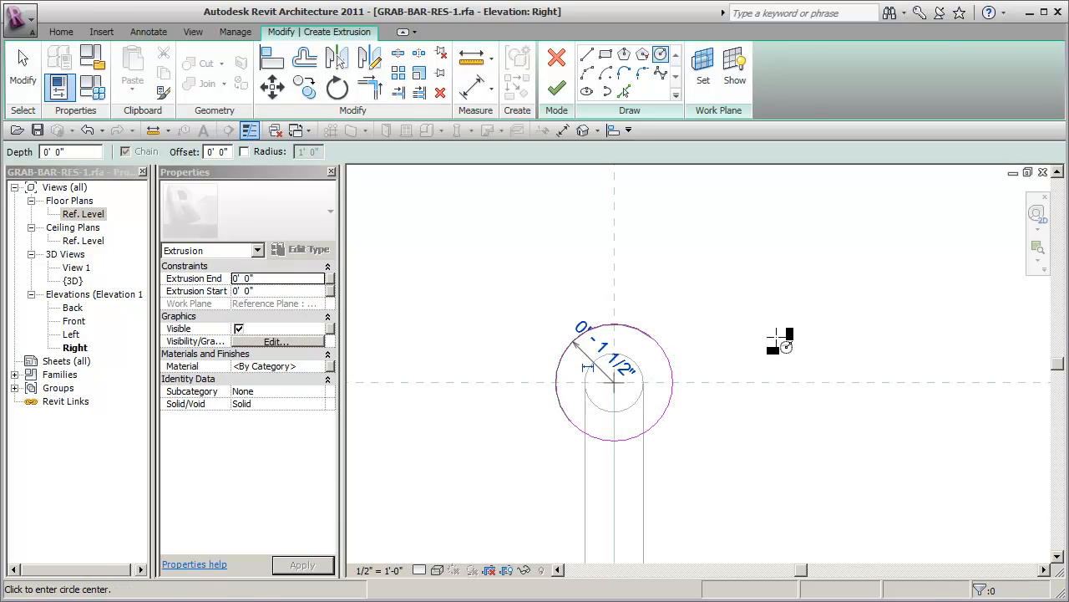
key("Escape")
key("Escape")
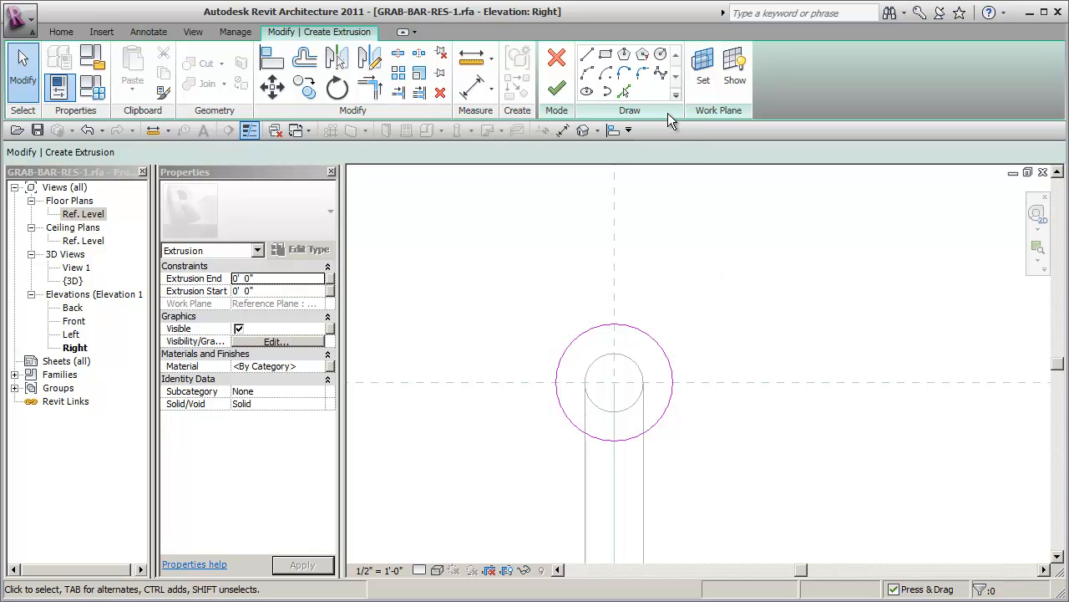
Step: Examine the circle sketch's position on the grab bar in the 3D view and return to the Right elevation
middle_click_drag(685, 342, 689, 332)
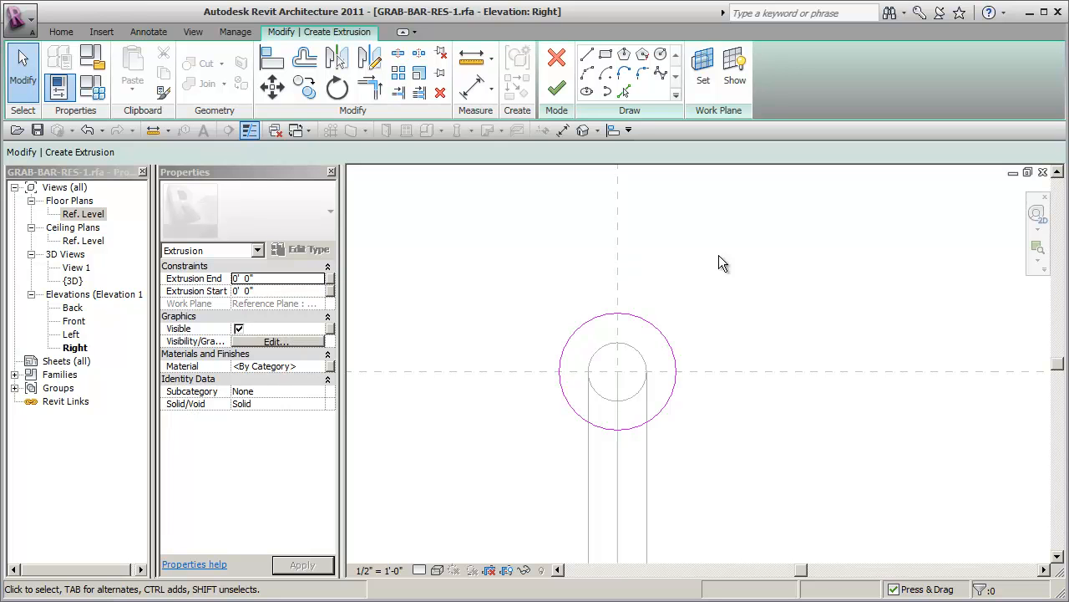
scroll(596, 363, "down", 4)
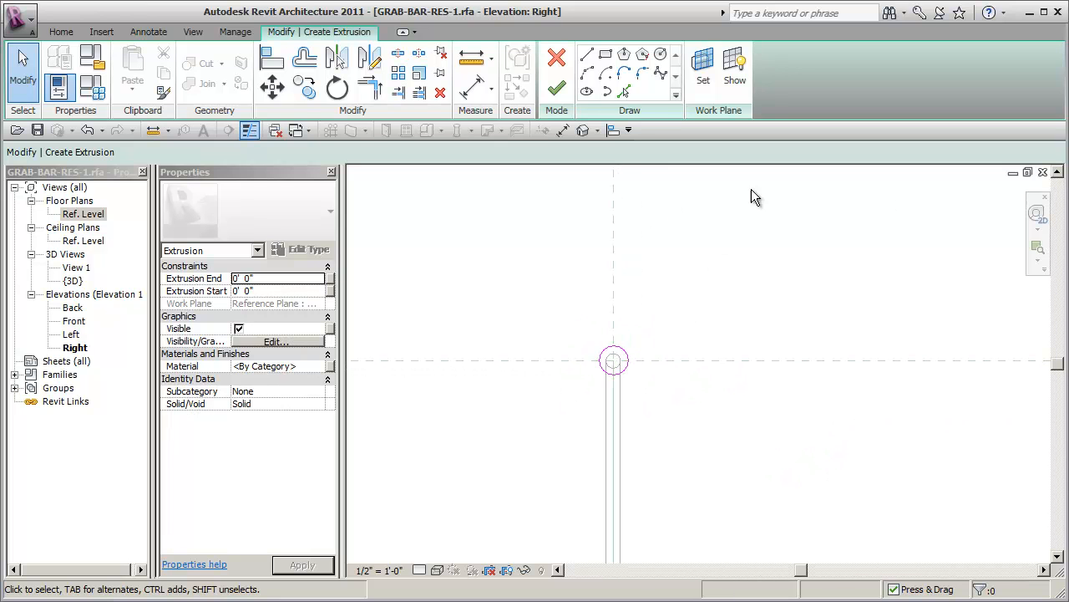
left_click(582, 130)
middle_click_drag(784, 518, 729, 500)
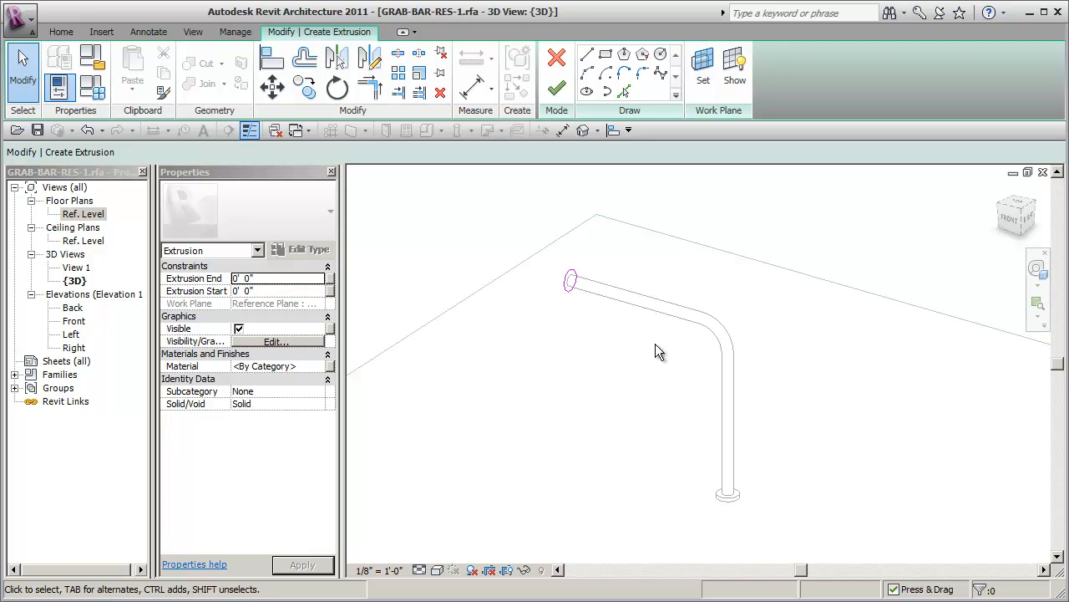
middle_click_drag(681, 351, 551, 266, "shift")
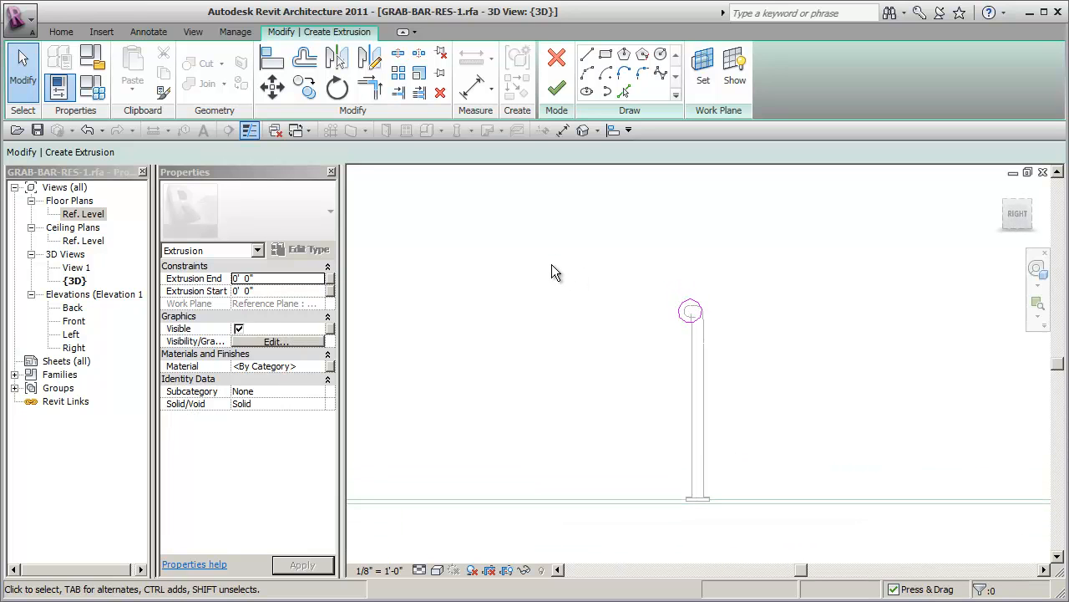
middle_click_drag(789, 343, 735, 347, "shift")
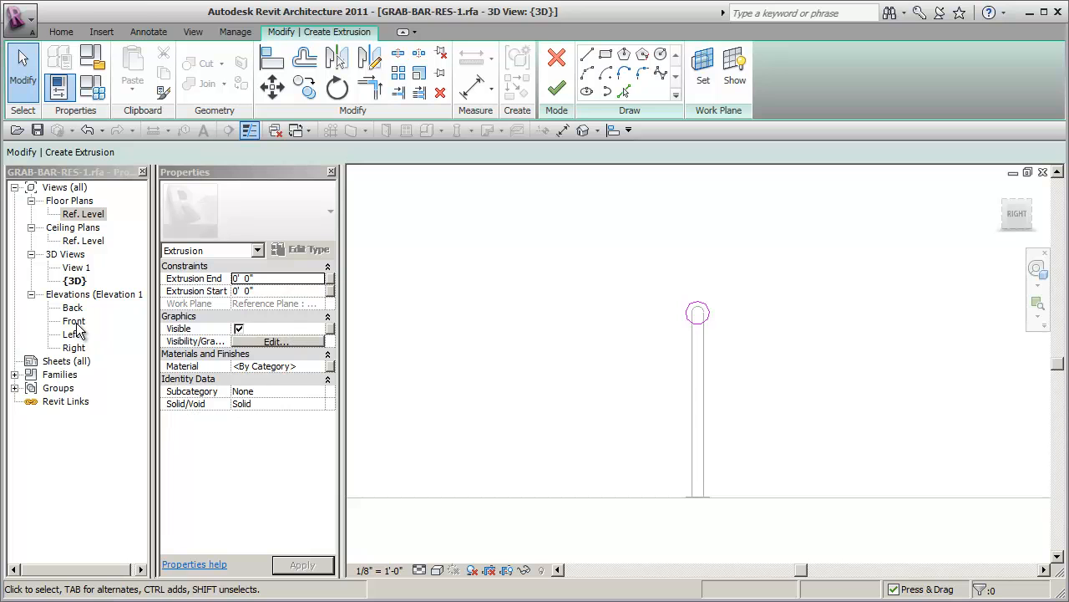
left_click(74, 349)
double_click(74, 348)
scroll(626, 355, "up", 2)
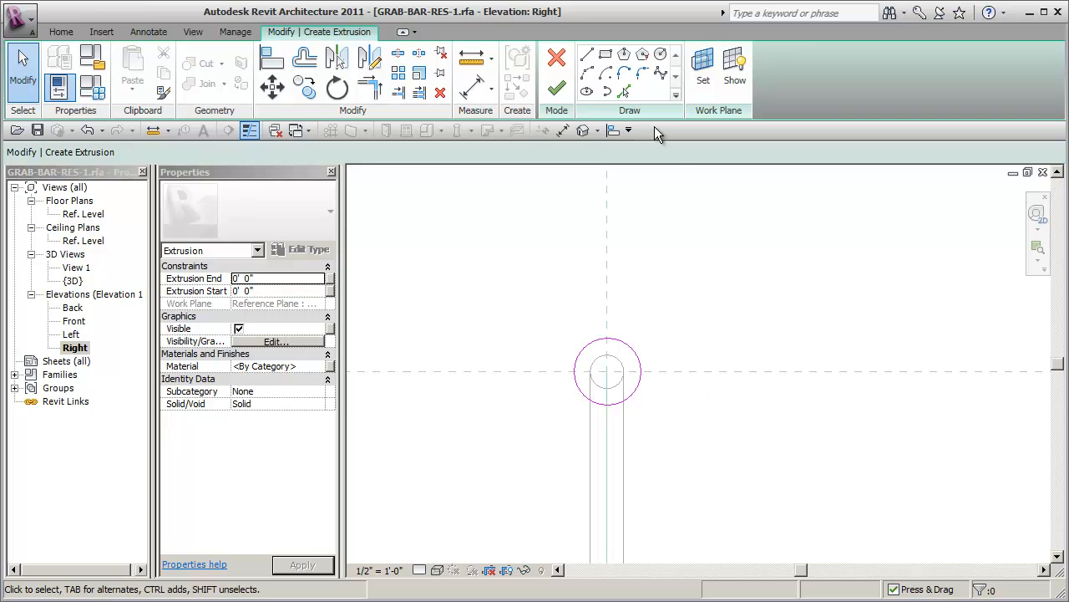
left_click(614, 130)
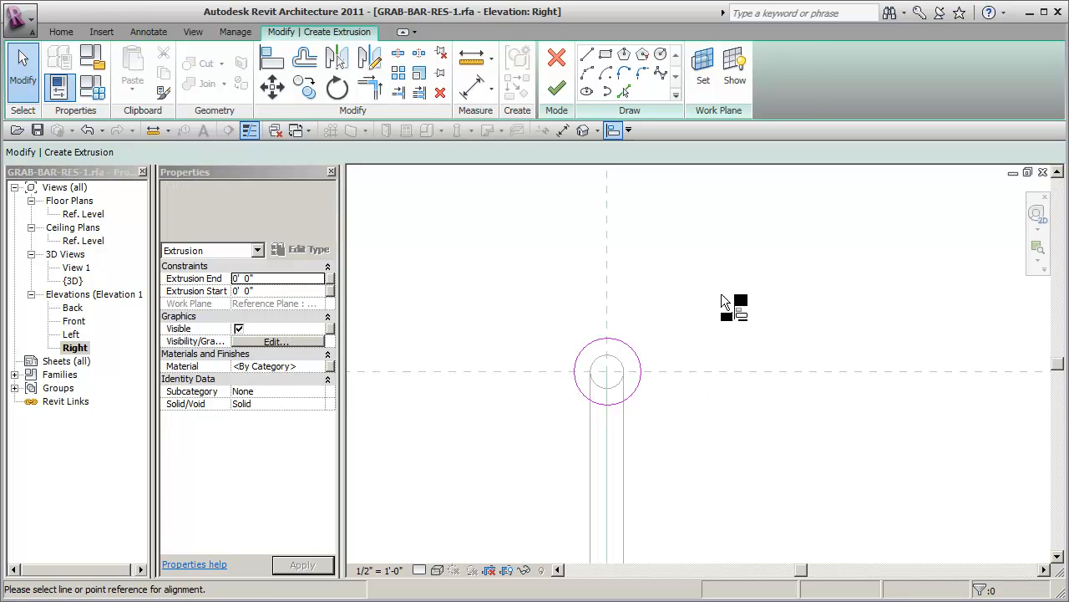
left_click(690, 371)
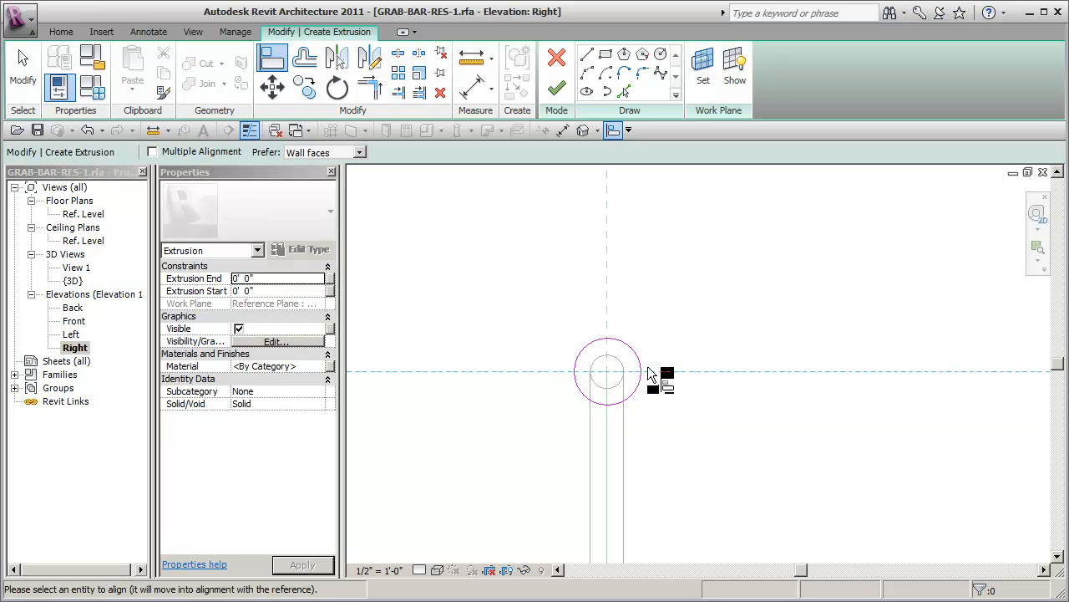
key("Escape")
key("Escape")
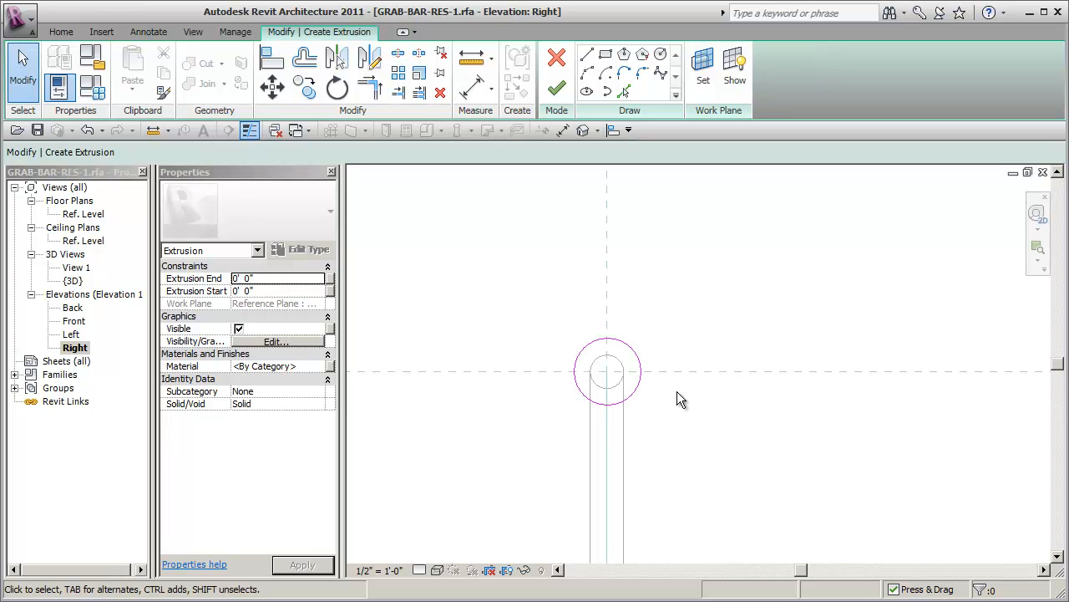
Step: Move the circle about 3 5/8" left and 3 9/32" above the bar's end and dimension its center to the horizontal reference plane
mouse_move(640, 389)
left_mouse_down()
mouse_move(559, 298)
mouse_move(559, 314)
left_mouse_up()
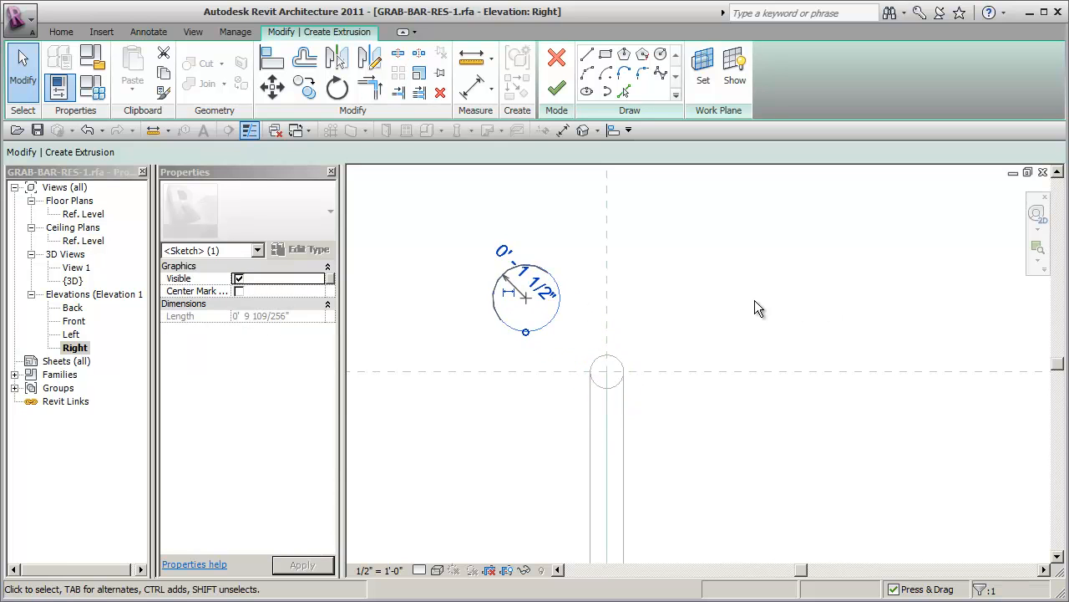
left_click(750, 300)
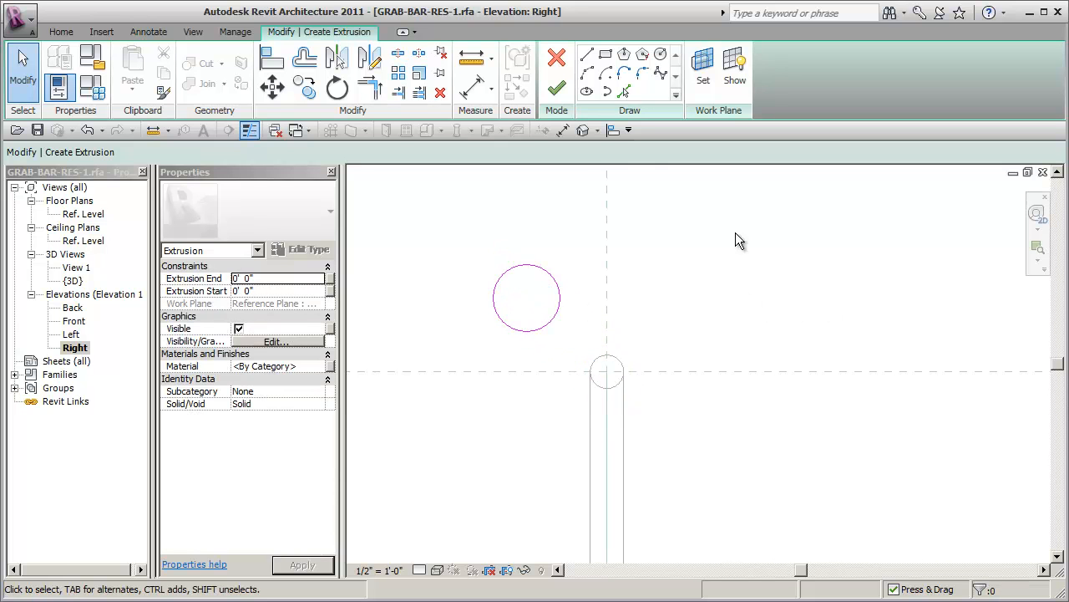
left_click(561, 131)
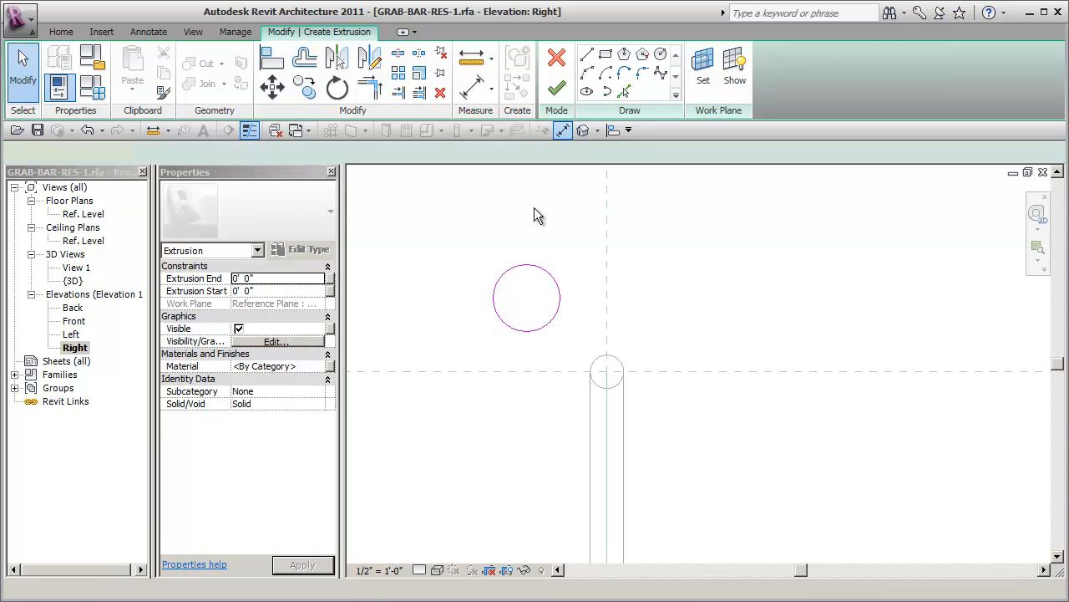
left_click(453, 370)
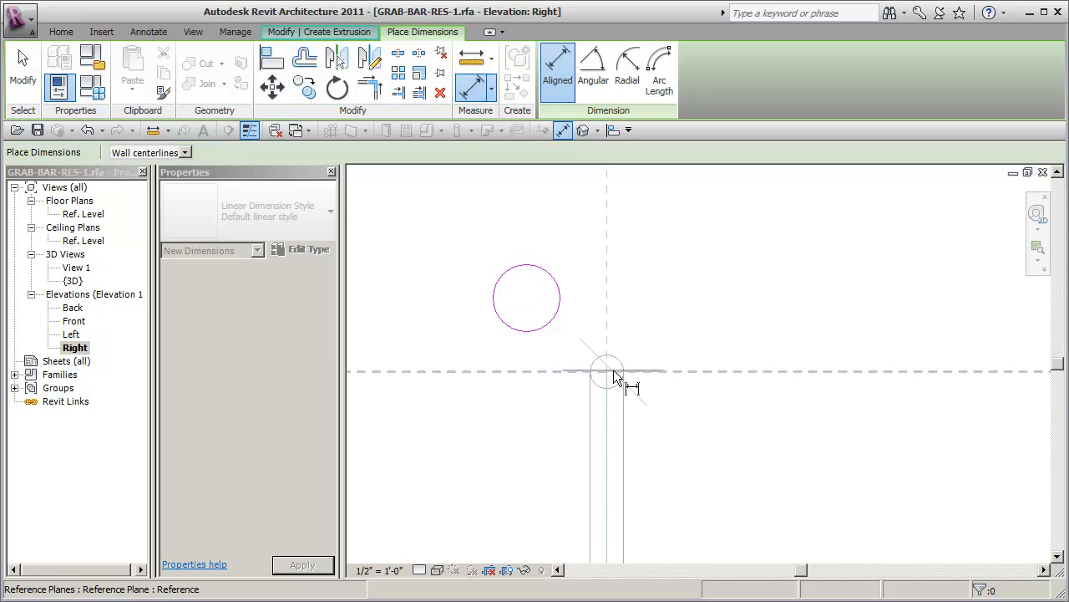
left_click(492, 297)
left_click(416, 316)
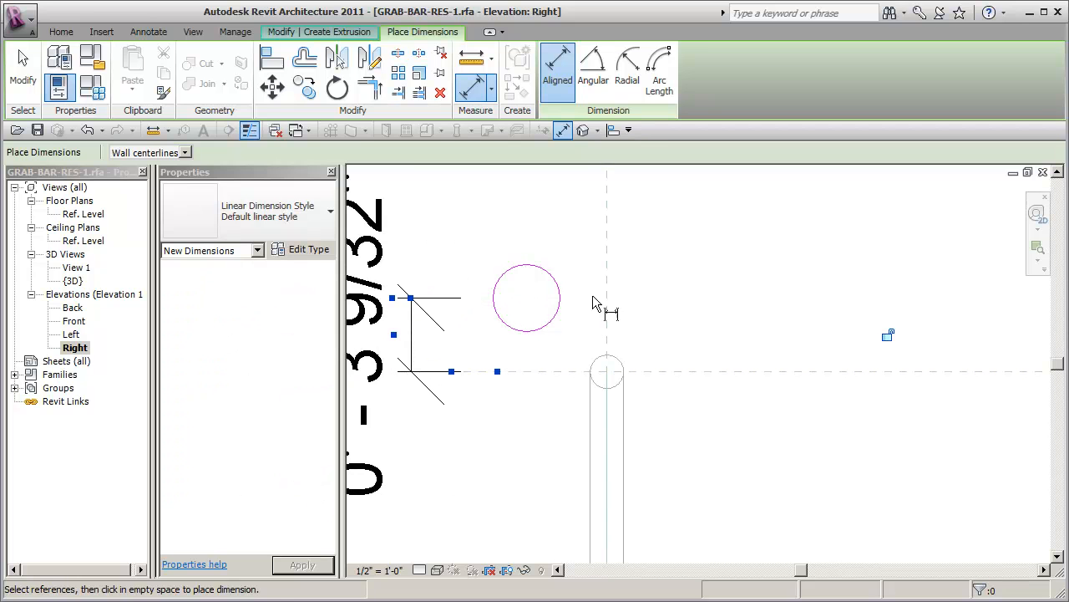
Step: Add an aligned dimension between the vertical center reference plane and the circle's center
left_click(606, 194)
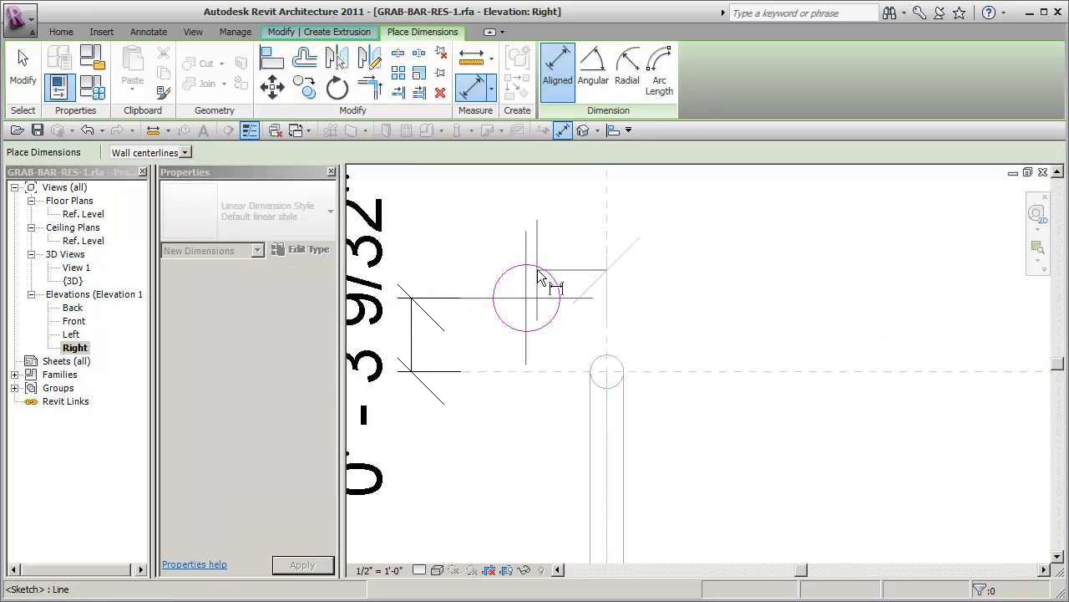
left_click(535, 247)
scroll(539, 238, "down", 2)
middle_click_drag(544, 234, 544, 279)
left_click(552, 239)
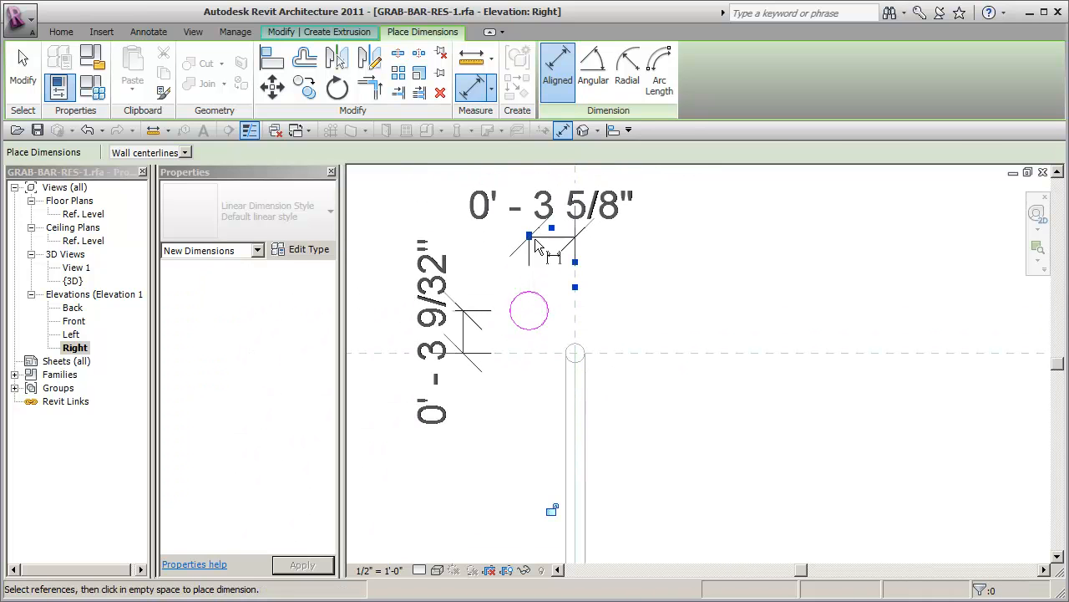
key("Escape")
key("Escape")
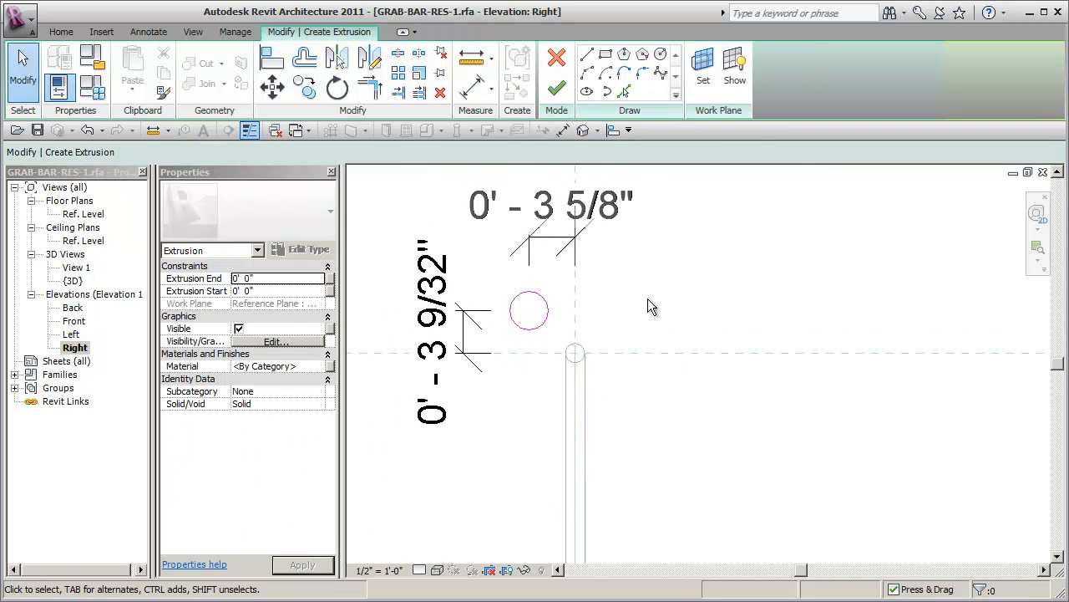
Step: Set the circle's horizontal offset from the vertical reference plane to 0 and check that dimension's lock
left_click(538, 292)
left_click(553, 212)
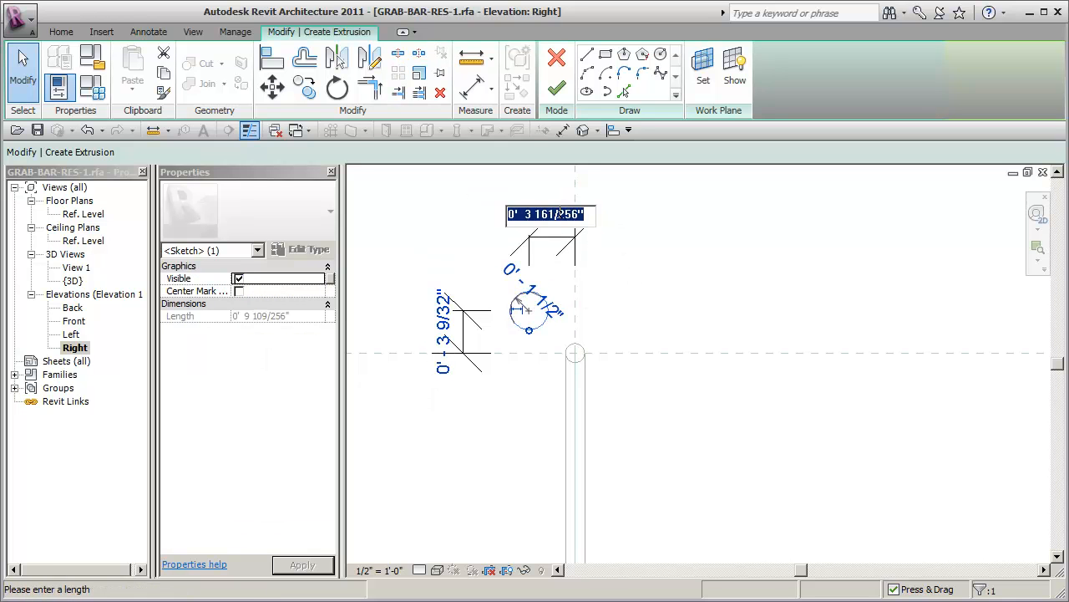
type("0")
key("Return")
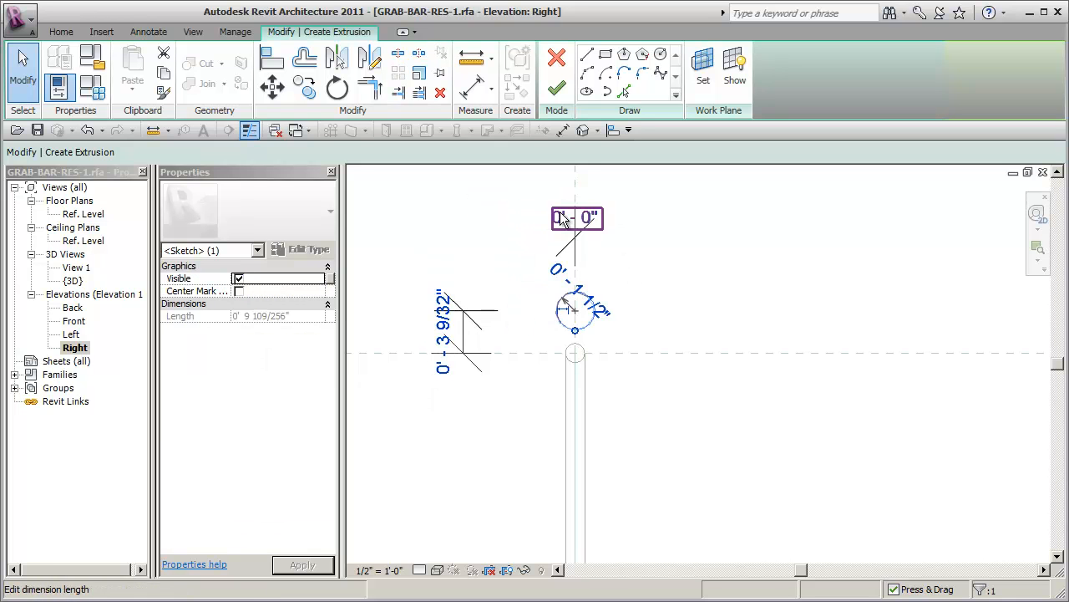
left_click(677, 311)
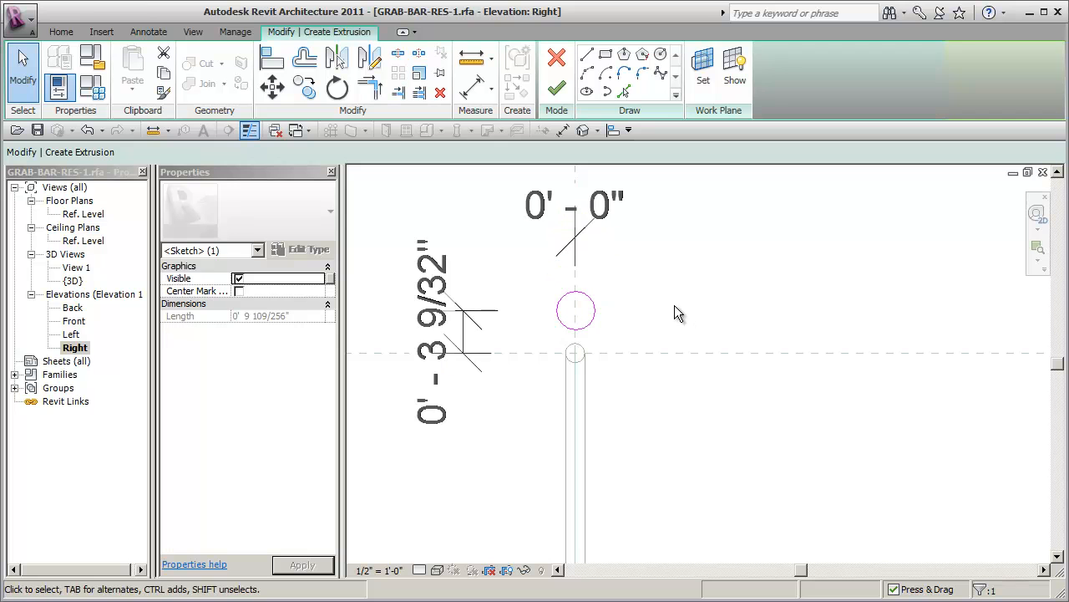
left_click(613, 210)
left_click(695, 461)
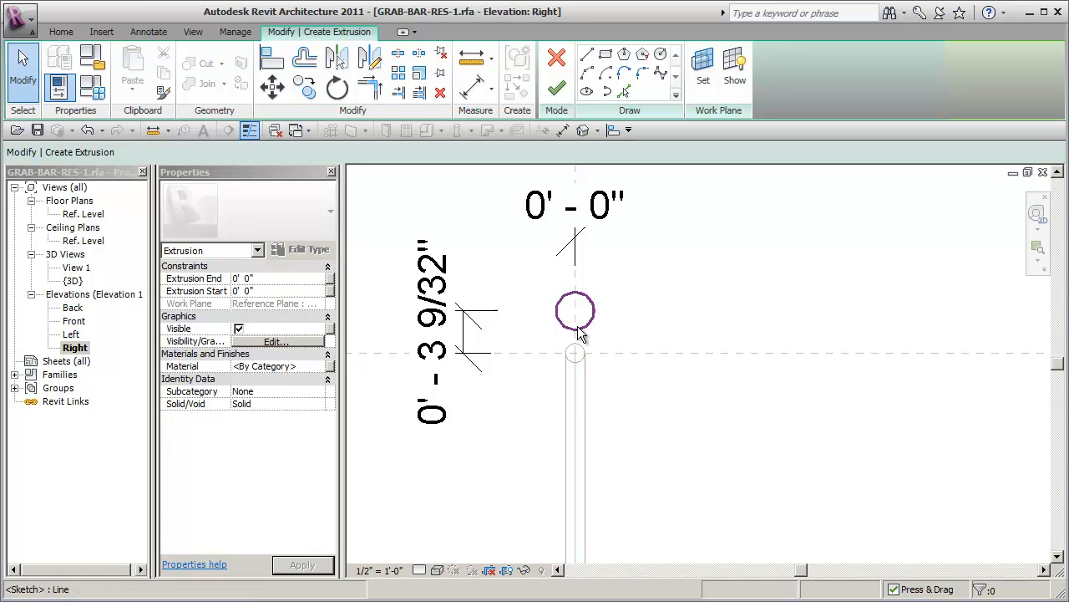
left_click(604, 203)
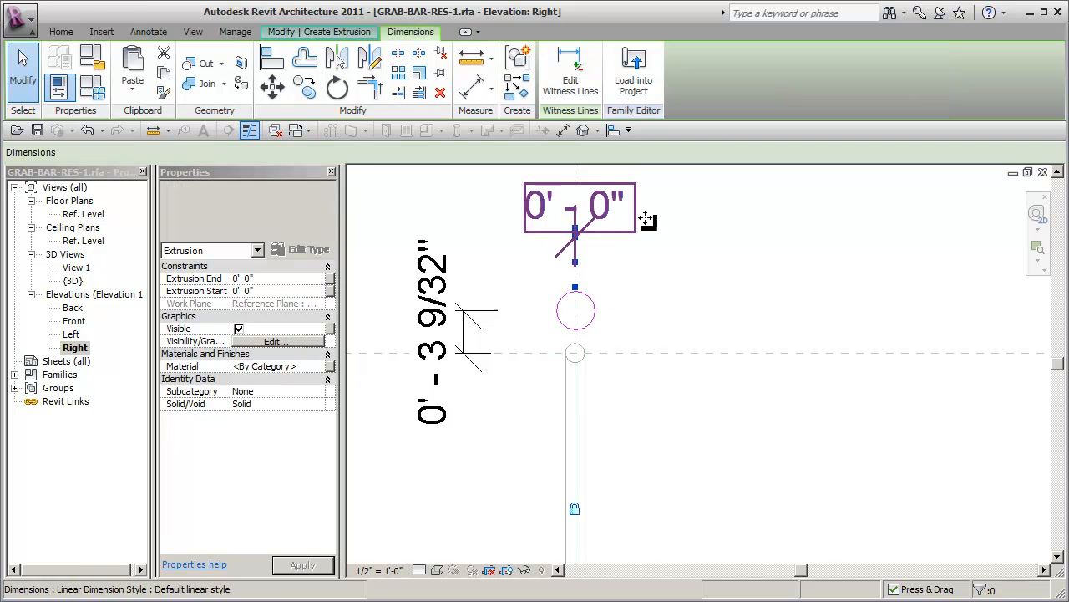
left_click(698, 244)
middle_click_drag(697, 242, 721, 245)
Step: Set the circle's vertical offset from the horizontal reference plane to 0 and check that dimension's lock
left_click(495, 310)
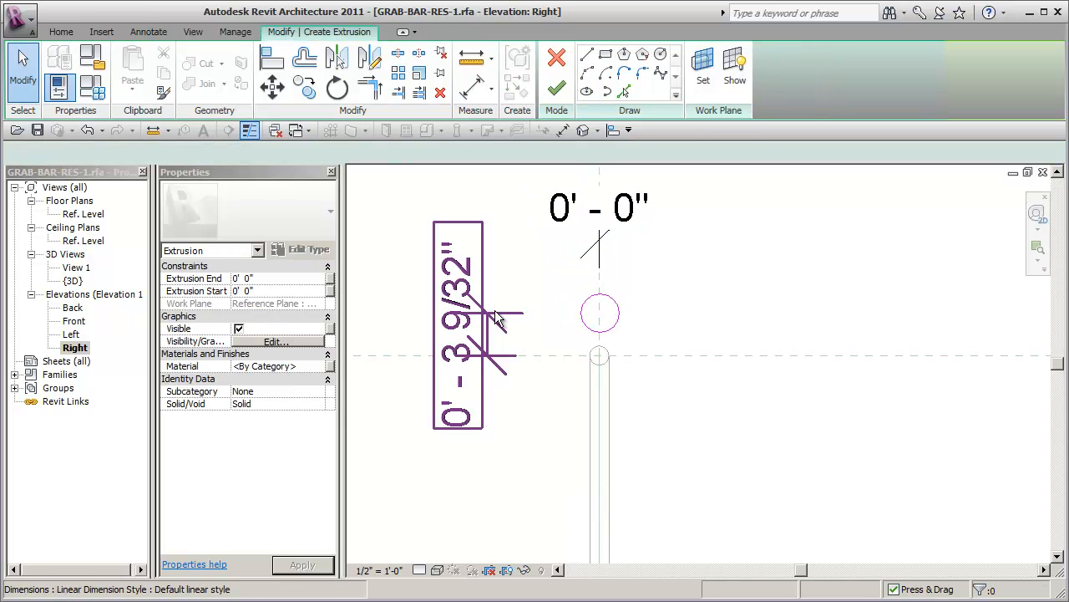
left_click(723, 303)
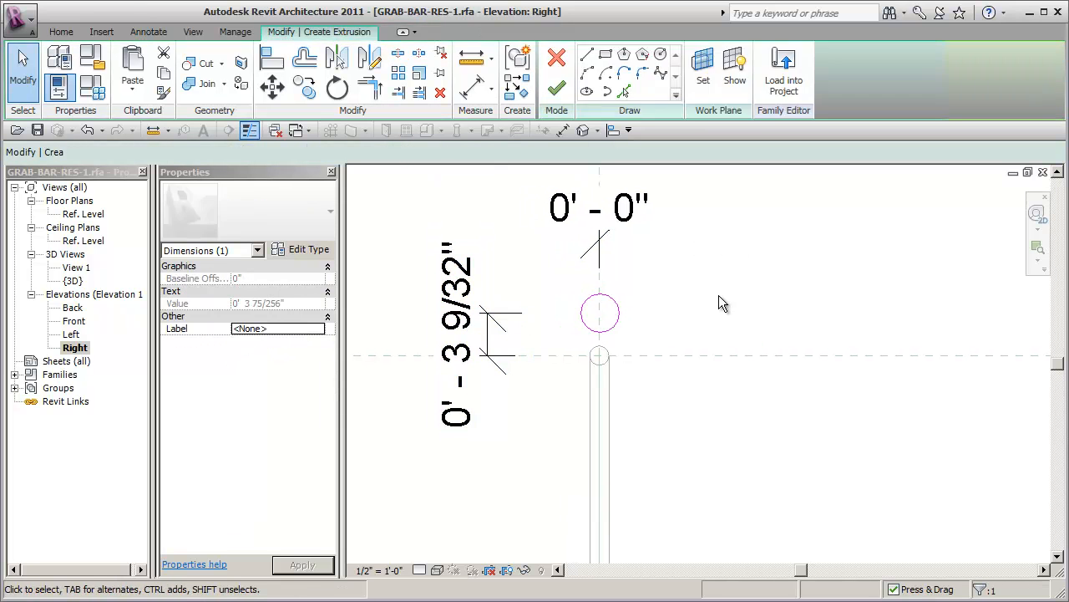
left_click(619, 312)
left_click(466, 334)
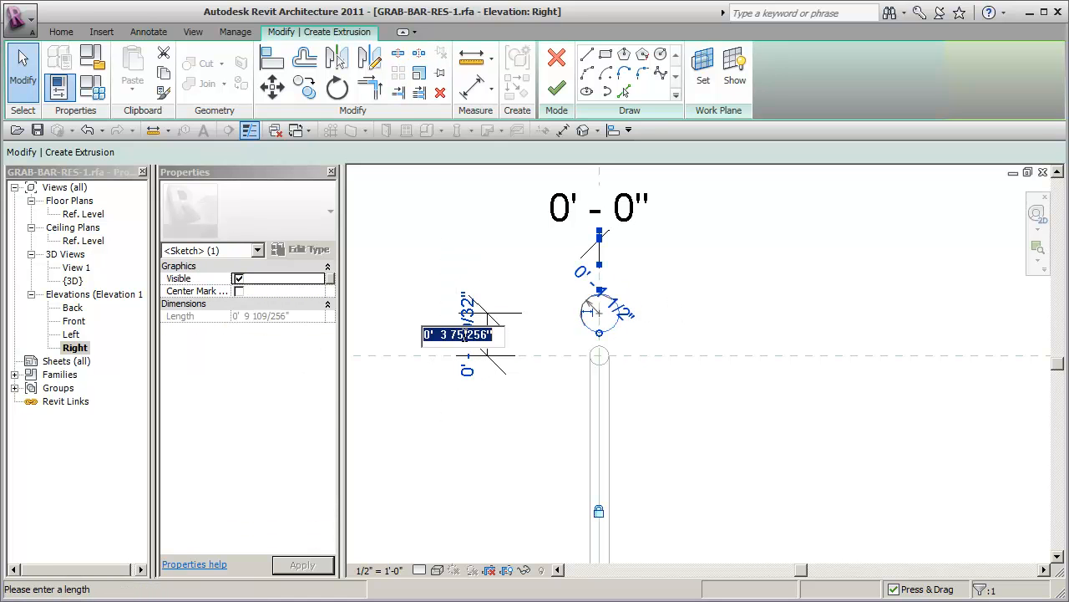
type("0")
key("Return")
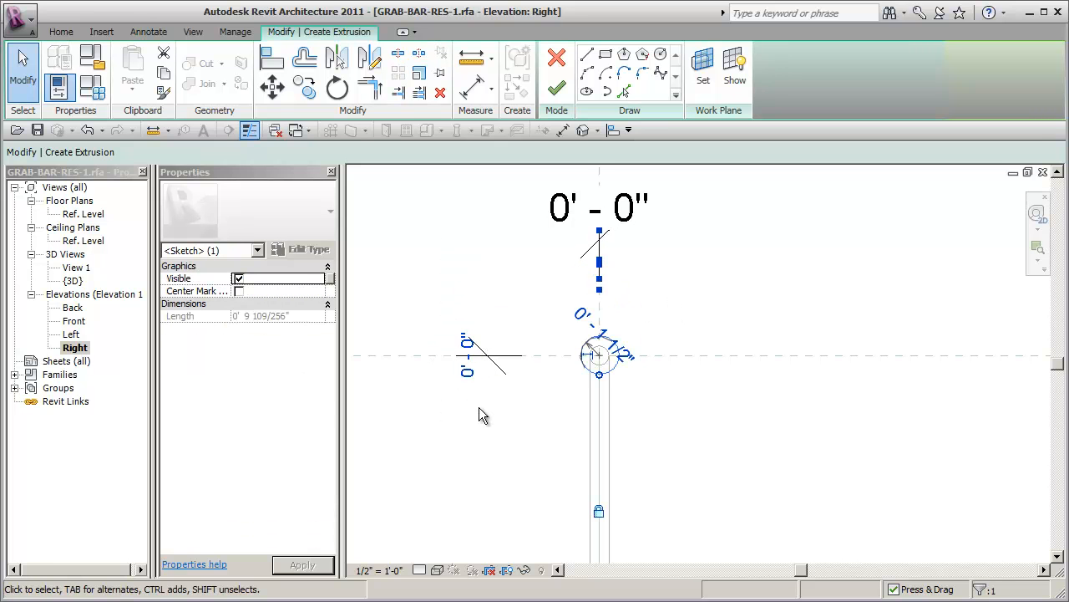
scroll(694, 443, "down", 3)
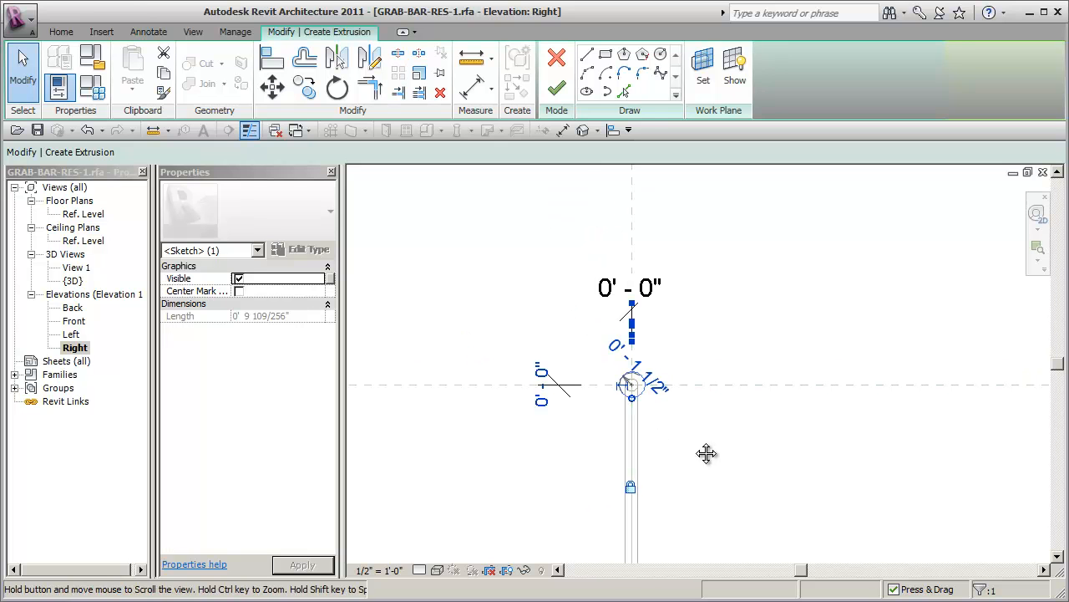
scroll(688, 429, "up", 1)
left_click(687, 428)
left_click(556, 399)
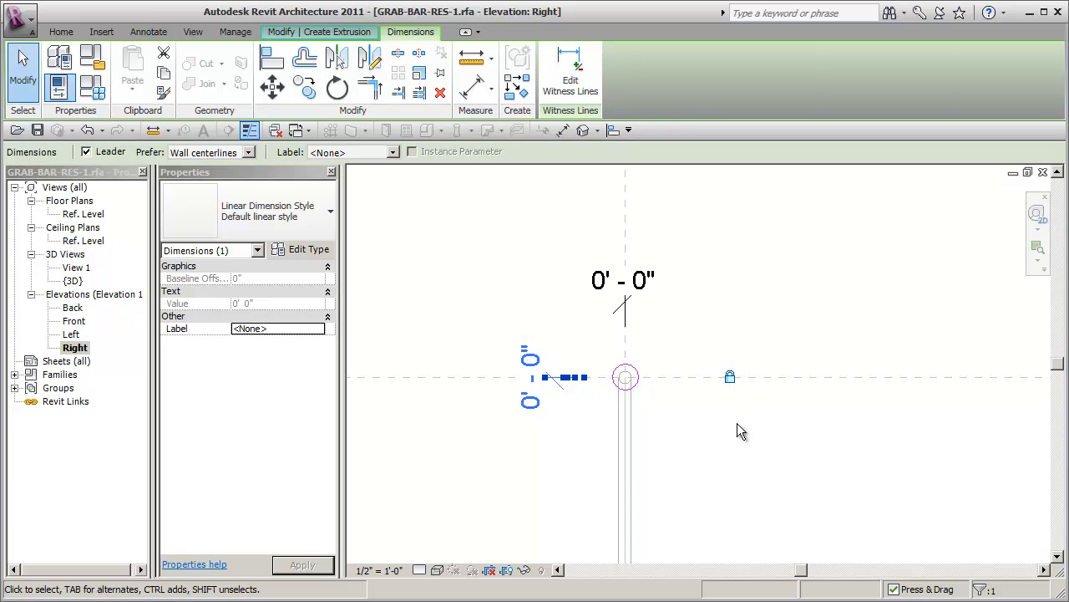
key("Escape")
key("Escape")
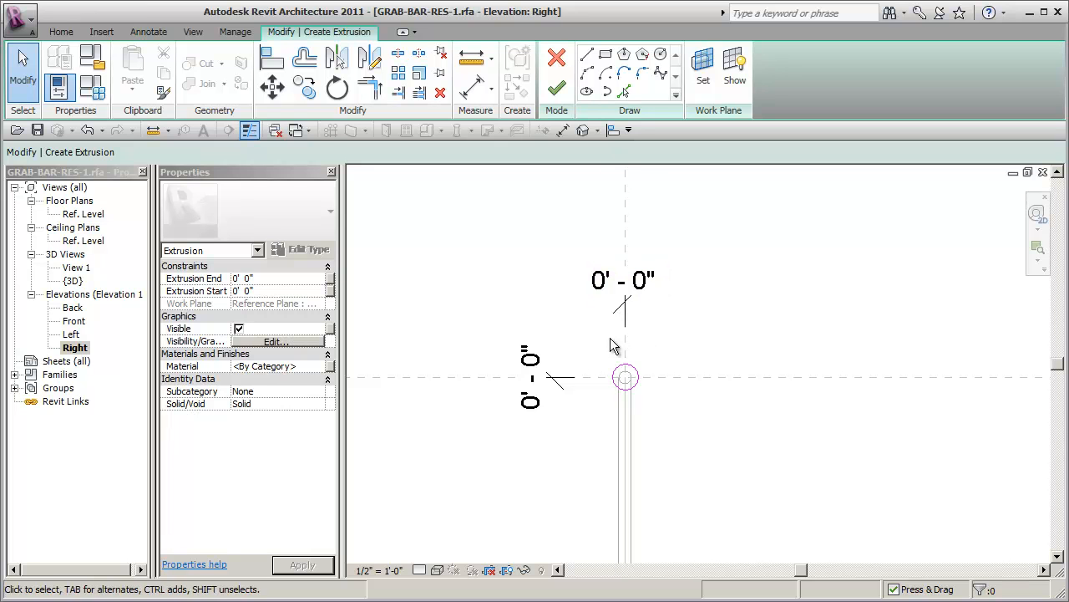
Step: Associate the extrusion's end value with the Flange Thickness family parameter
scroll(626, 388, "up", 3)
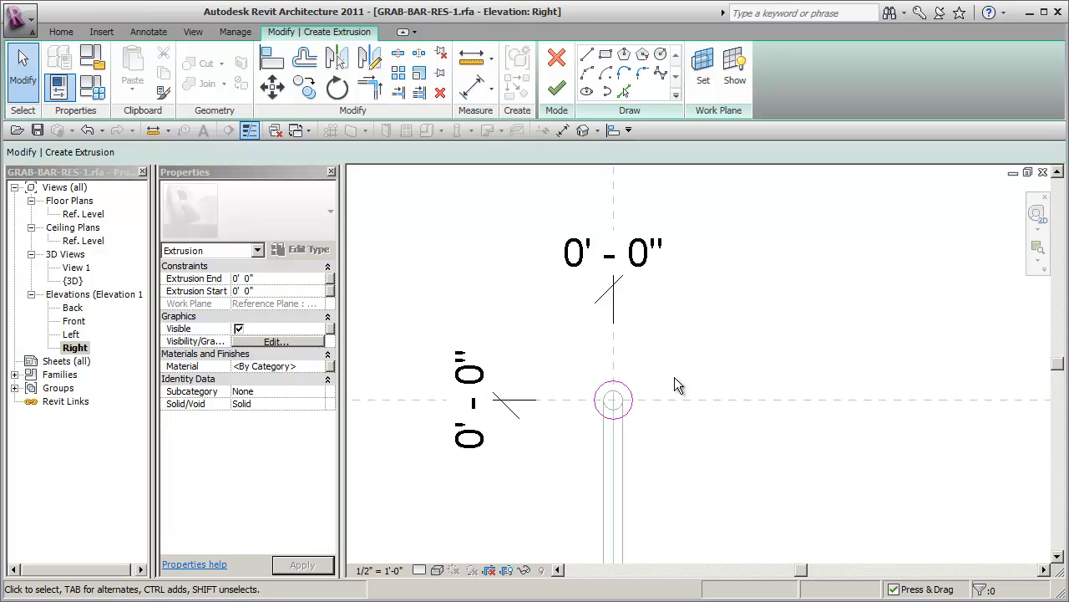
left_click(332, 281)
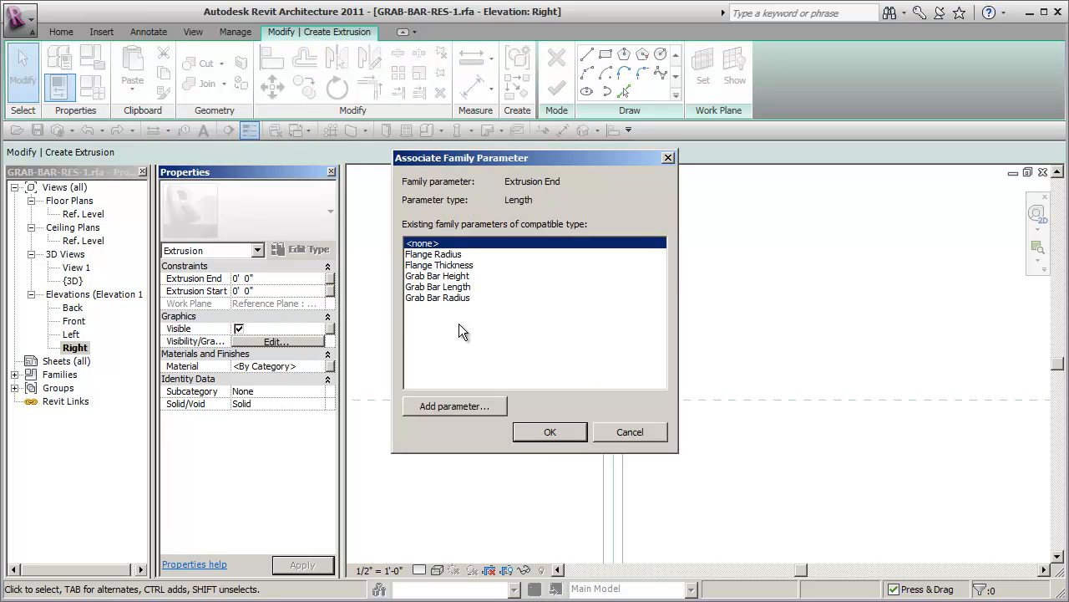
left_click(464, 266)
left_click(549, 428)
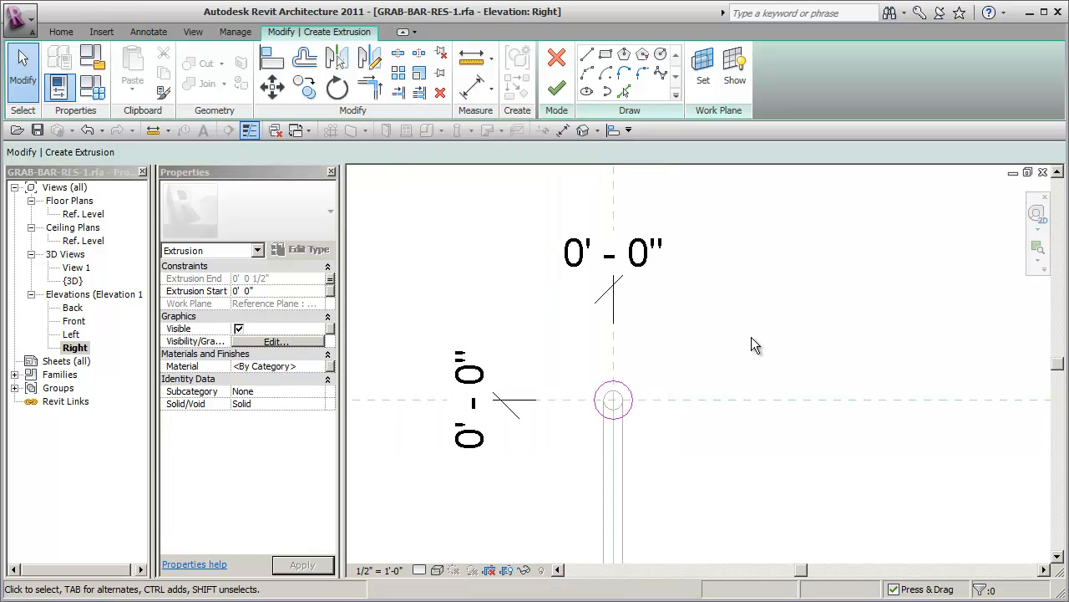
Step: Place a radial dimension on the flange circle
middle_click_drag(708, 361, 703, 352)
left_click(562, 129)
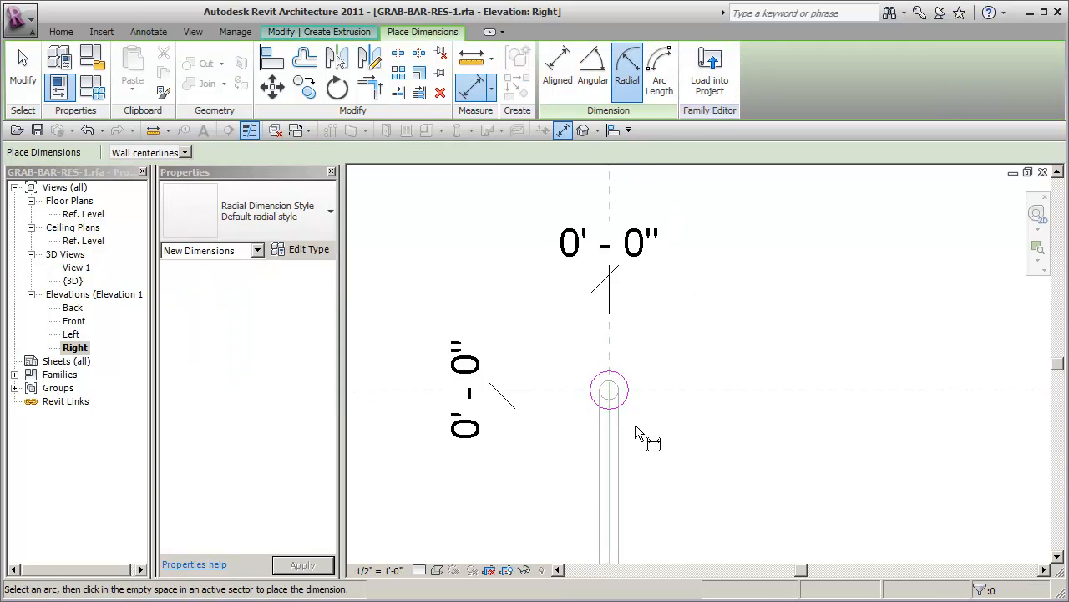
scroll(635, 351, "up", 5)
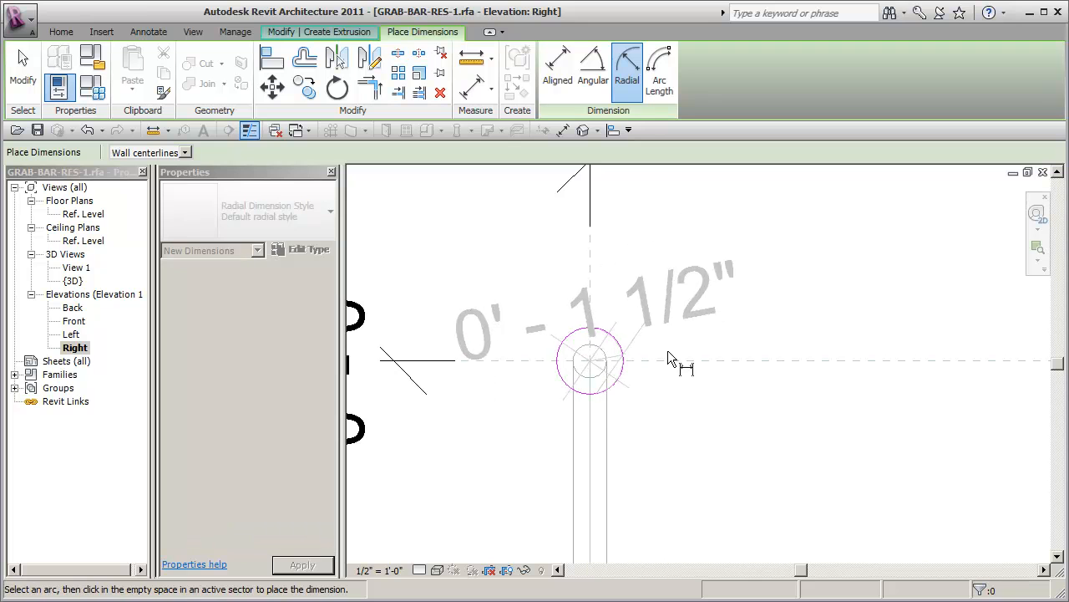
left_click(691, 308)
scroll(733, 370, "down", 3)
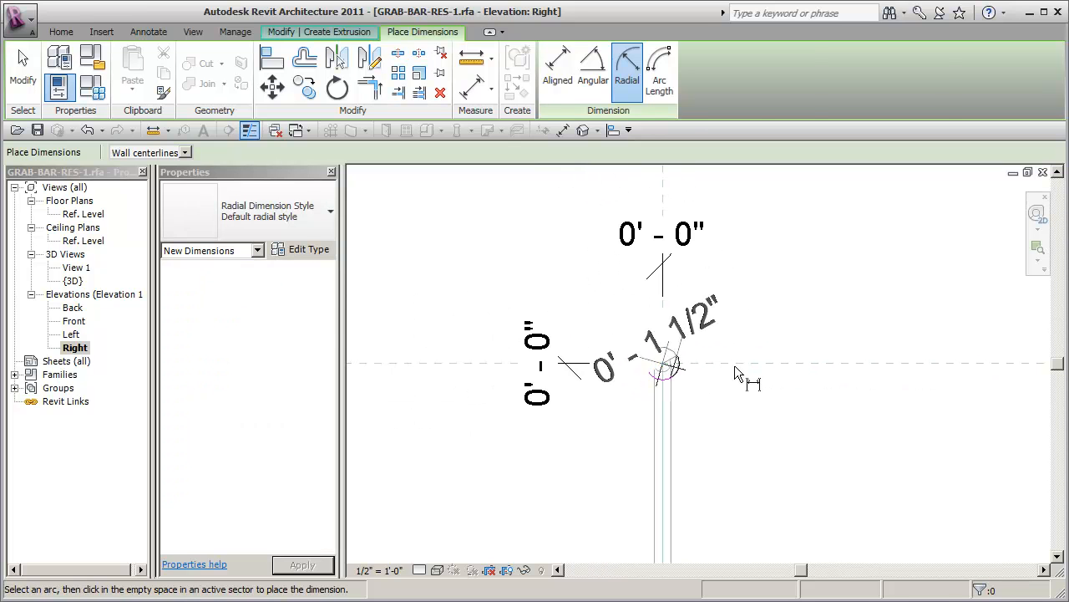
key("Escape")
Step: Label the circle's radial dimension with the Flange Radius parameter
left_click(715, 326)
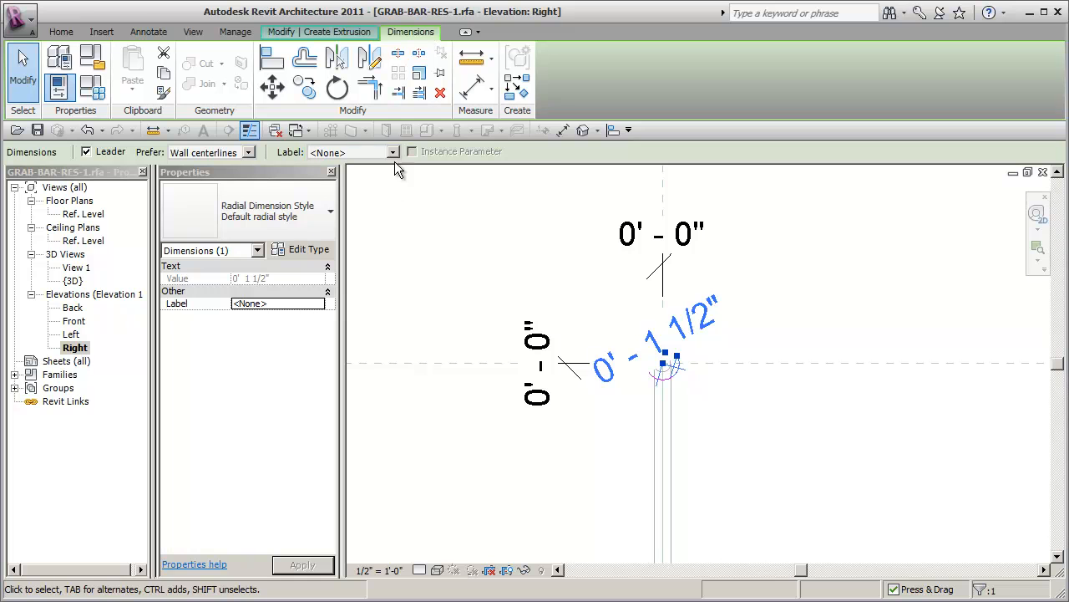
left_click(392, 152)
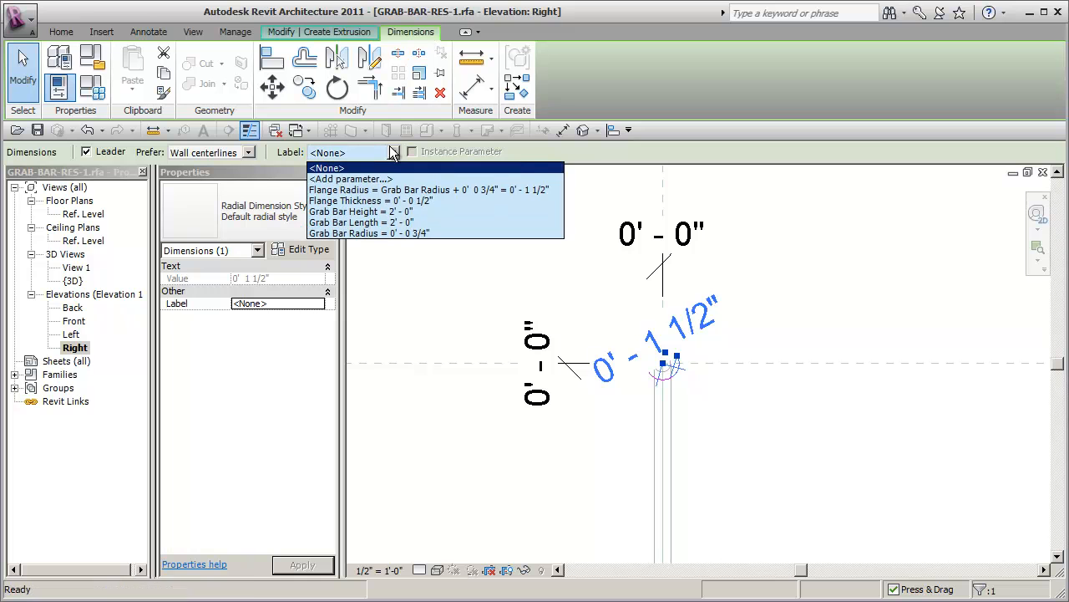
left_click(375, 190)
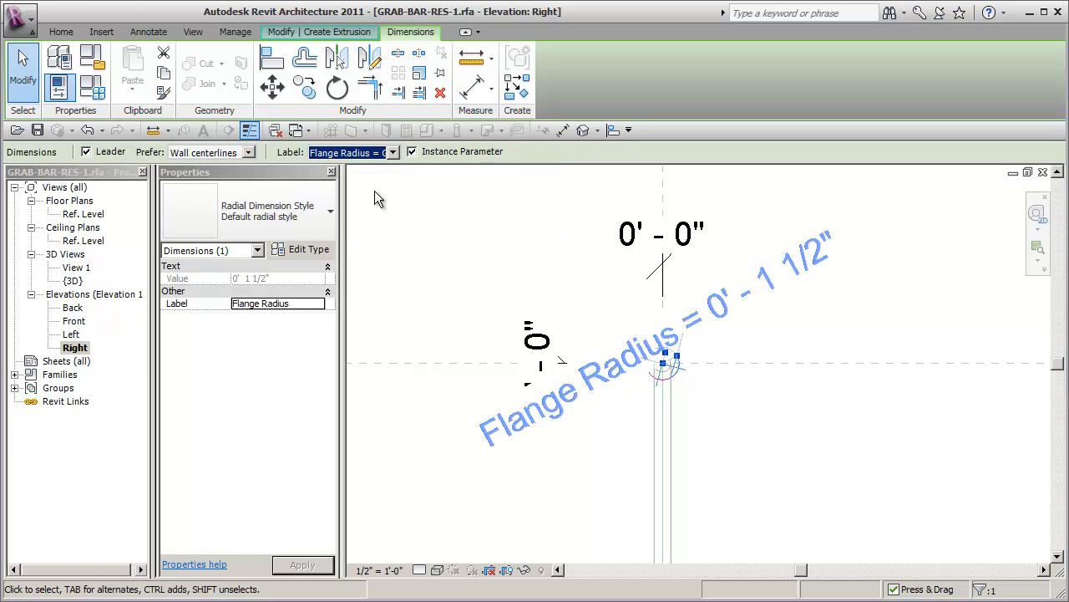
left_click(786, 488)
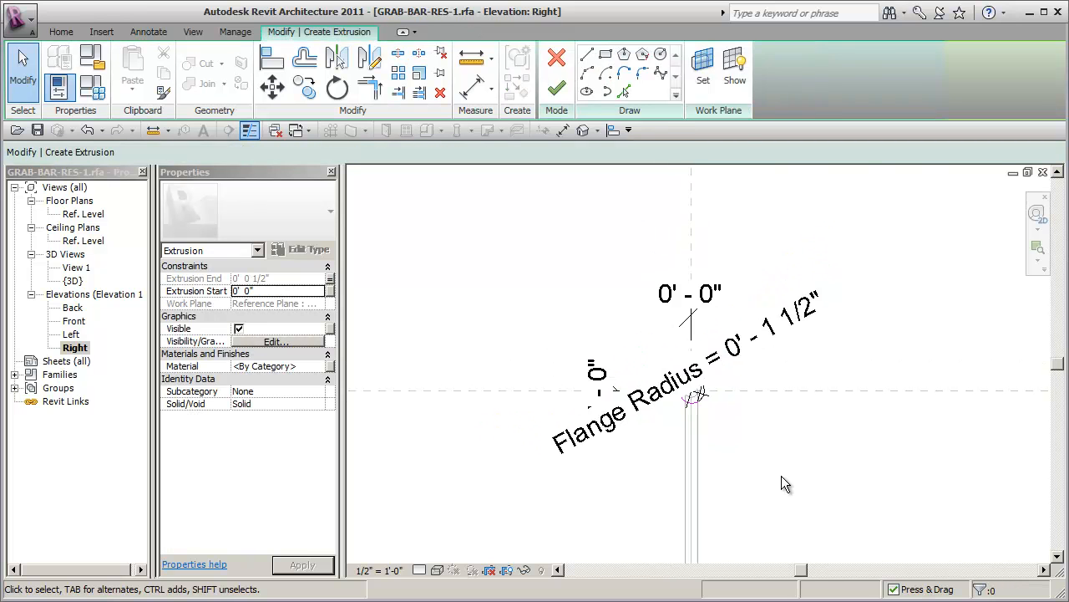
Step: Finish the wall flange extrusion and inspect it on the grab bar's end in the 3D view
left_click(583, 130)
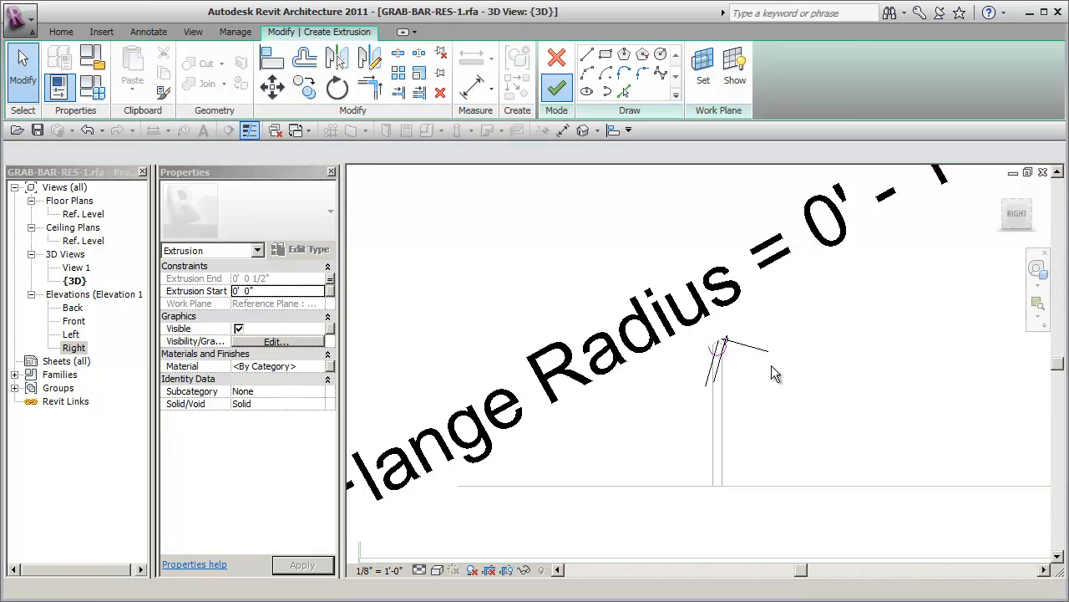
mouse_move(821, 443)
middle_mouse_down("shift")
mouse_move(836, 453)
mouse_move(761, 455)
mouse_move(864, 501)
mouse_move(889, 487)
middle_mouse_up("shift")
left_click(772, 417)
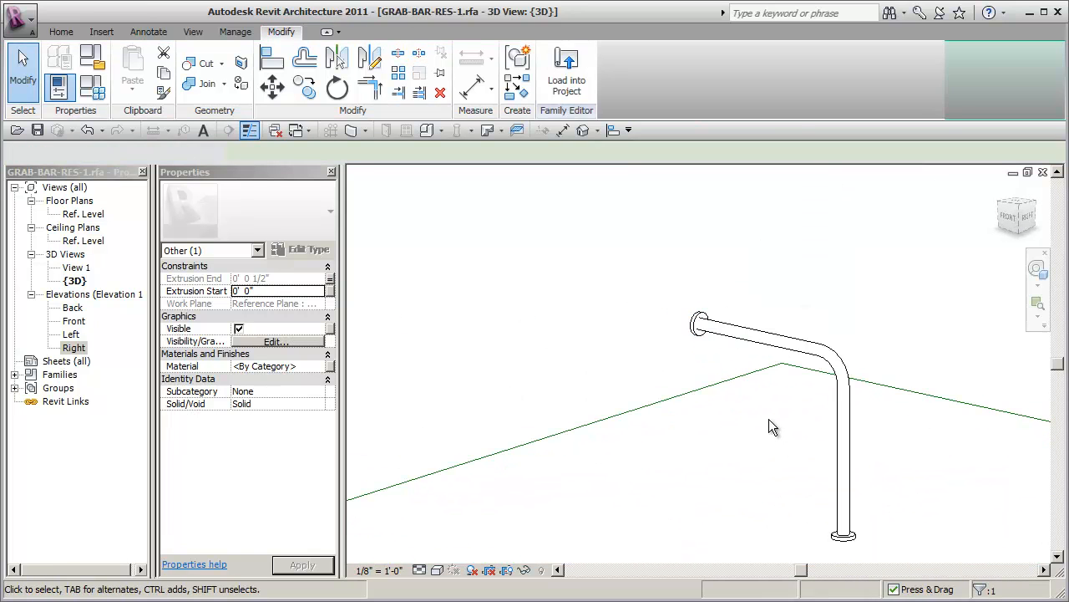
scroll(769, 418, "up", 3)
middle_click_drag(774, 425, 757, 485)
scroll(709, 441, "up", 2)
scroll(712, 443, "down", 1)
middle_click_drag(721, 453, 725, 464)
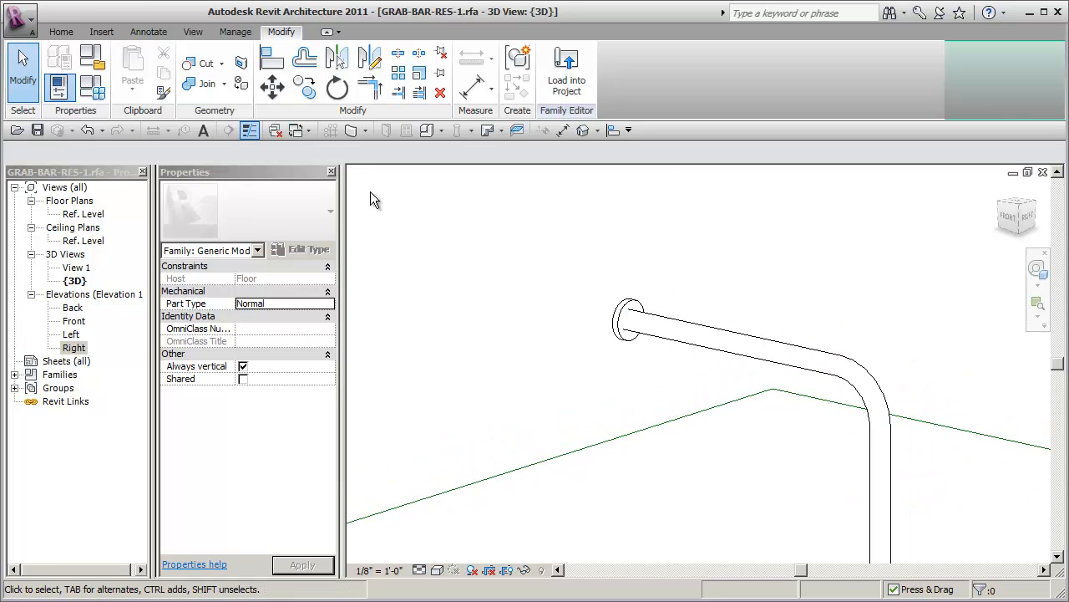
Step: Join the wall flange's geometry with the grab bar tube
left_click(198, 84)
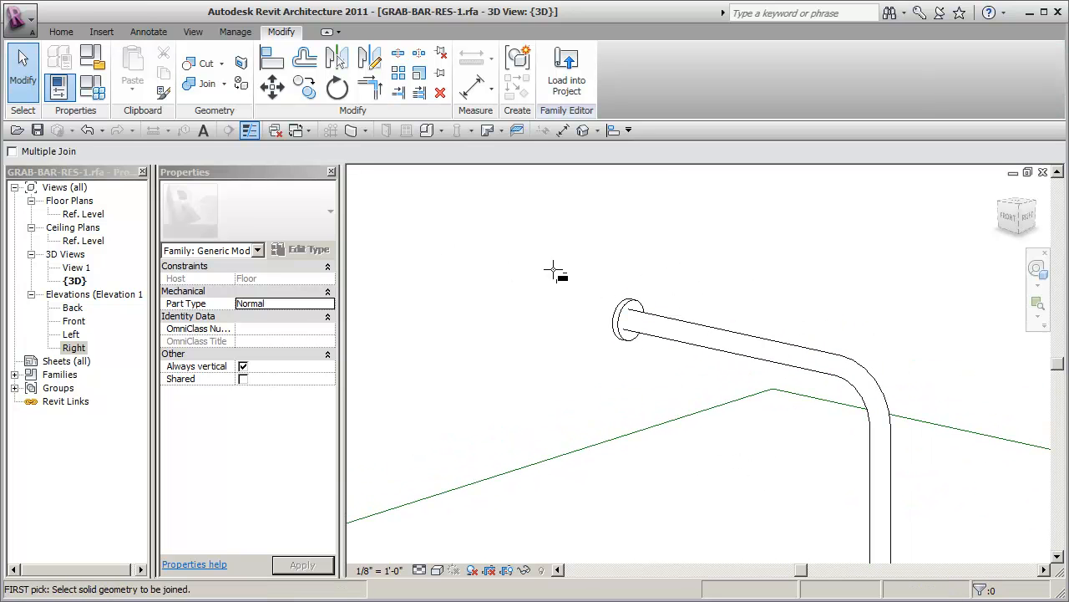
left_click(632, 299)
left_click(633, 315)
scroll(625, 374, "up", 1)
scroll(625, 371, "down", 1)
key("Escape")
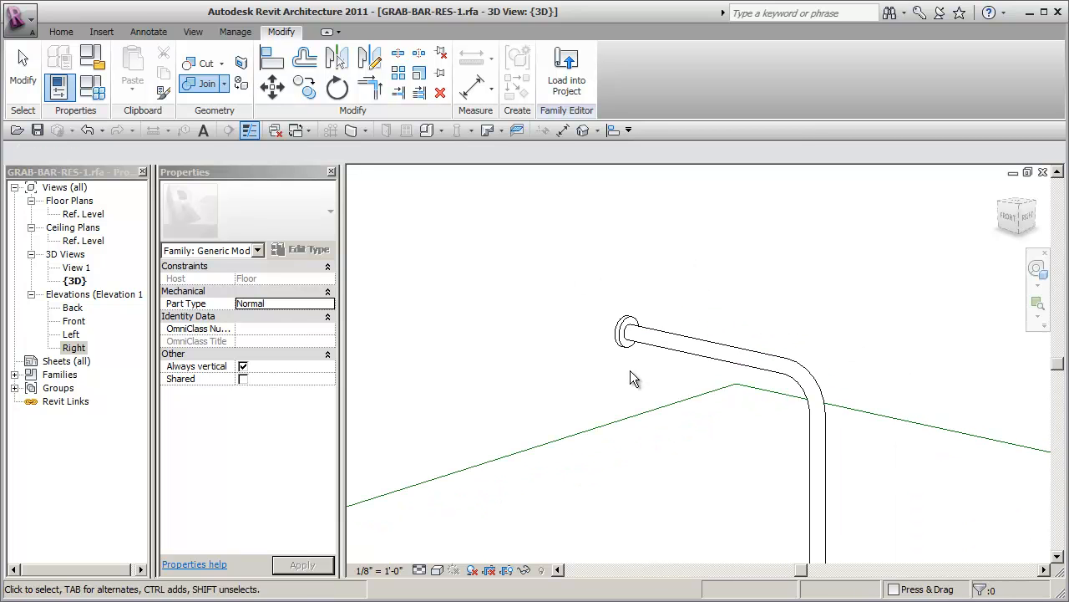
Step: Save the grab bar family and open its family types parameters
middle_click_drag(683, 353, 666, 401, "shift")
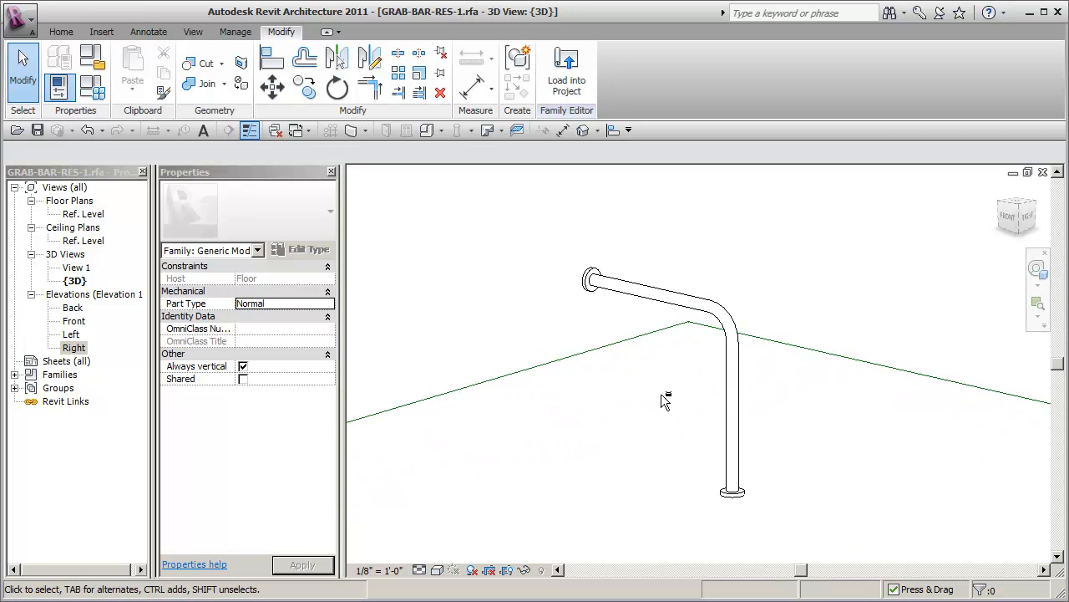
left_click(38, 132)
left_click(97, 87)
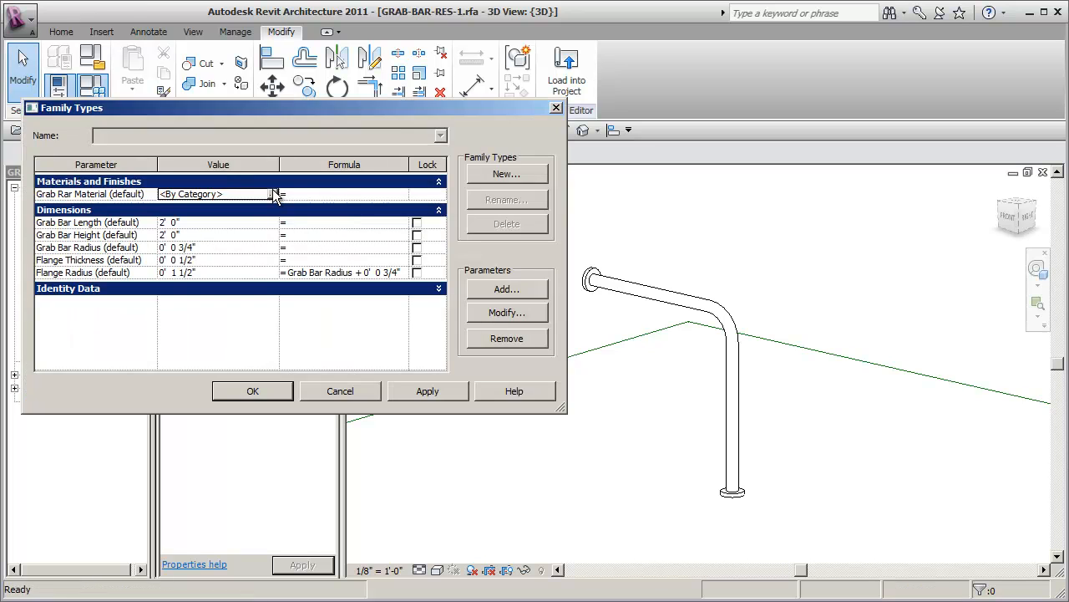
Step: Flex the family by setting Grab Bar Length and Grab Bar Height to 1' 0" each, applying each value
left_click(206, 223)
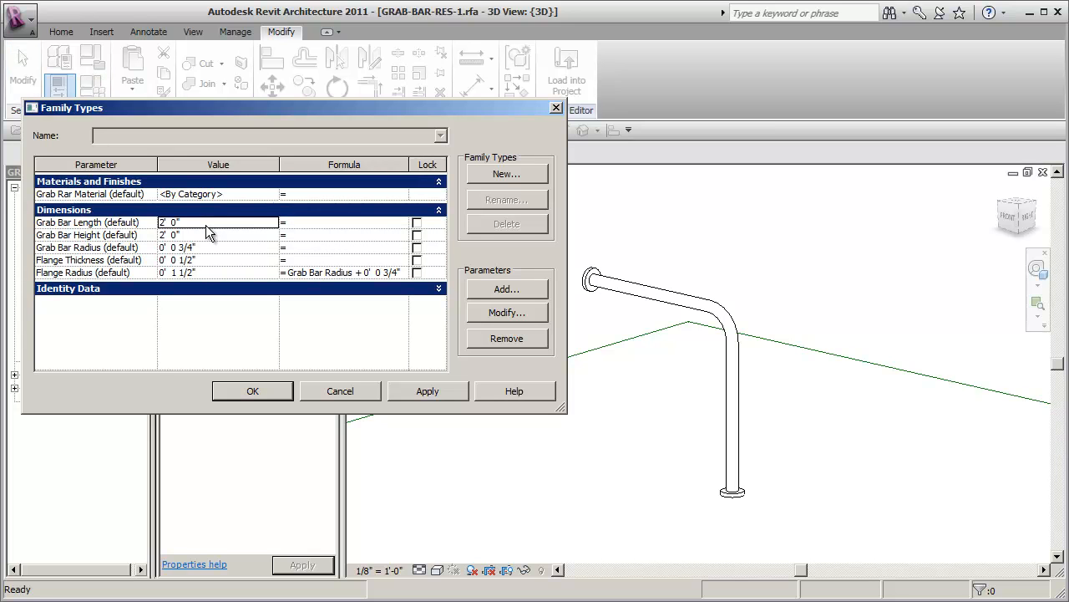
type("1")
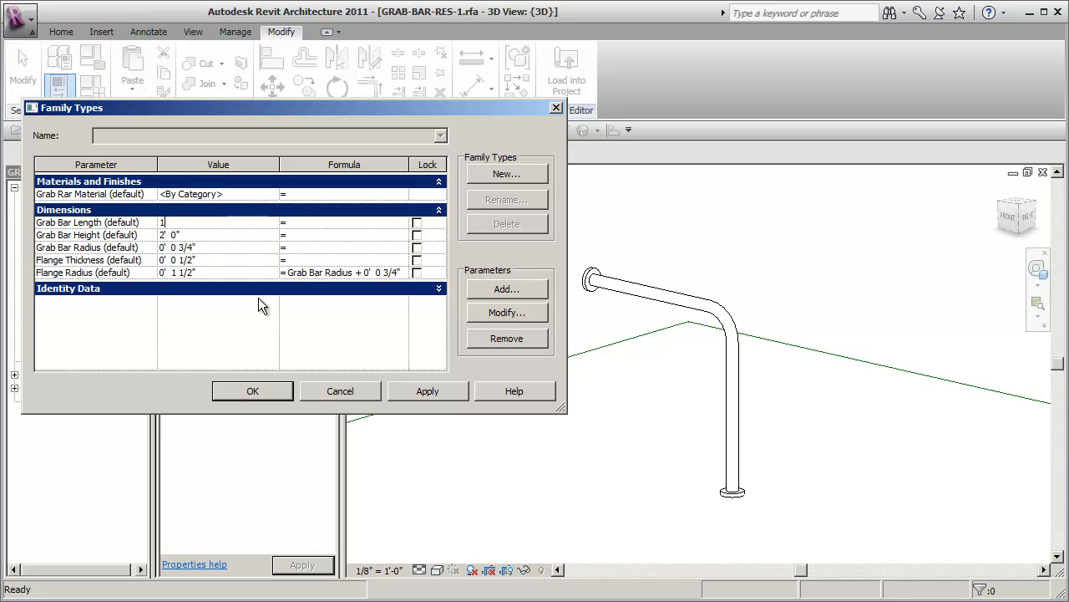
left_click(428, 391)
left_click(194, 235)
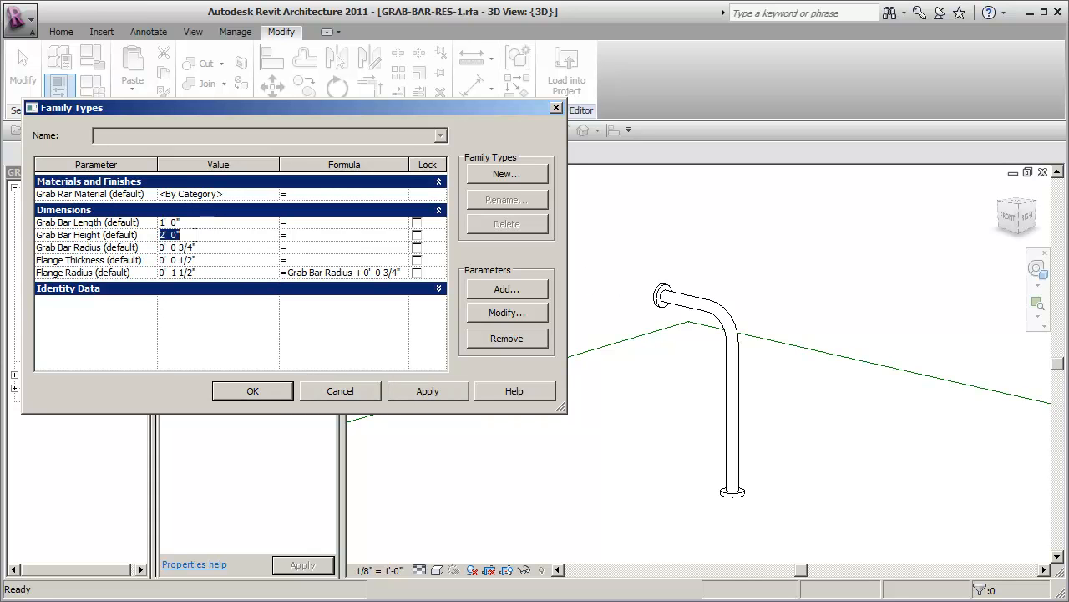
type("1")
left_click(422, 389)
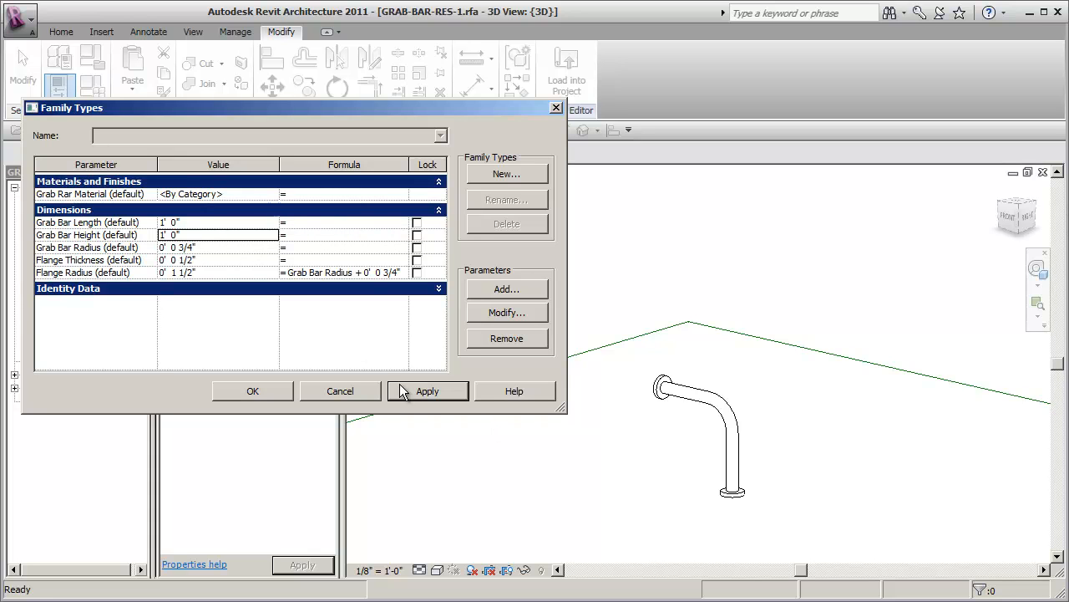
Step: Set both Grab Bar Height and Grab Bar Length to 3' 0" and apply the values
left_click(201, 233)
type("3")
left_click(195, 220)
type("3")
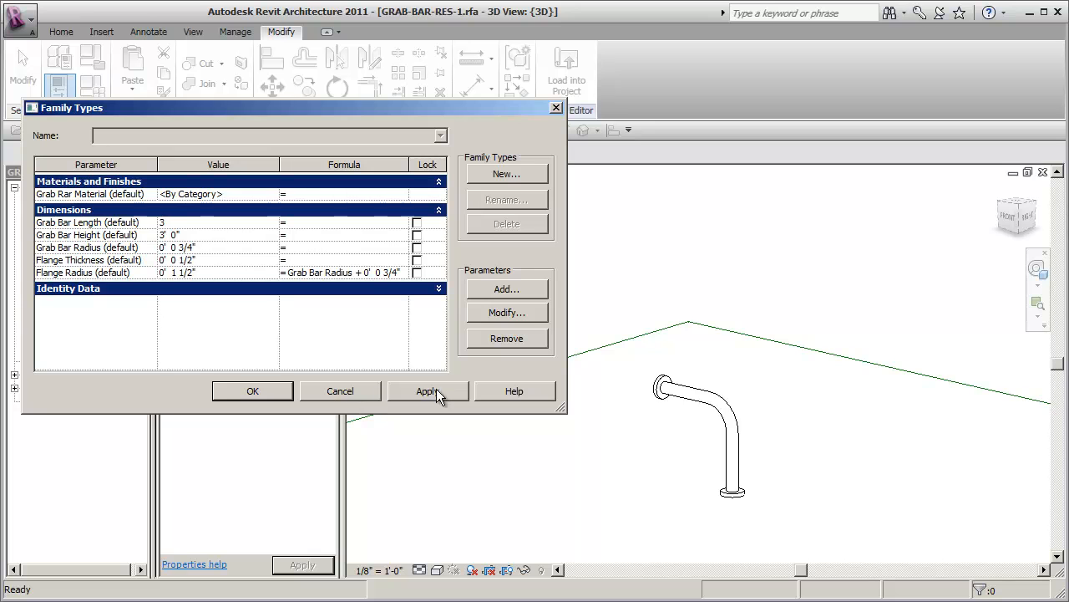
left_click(435, 389)
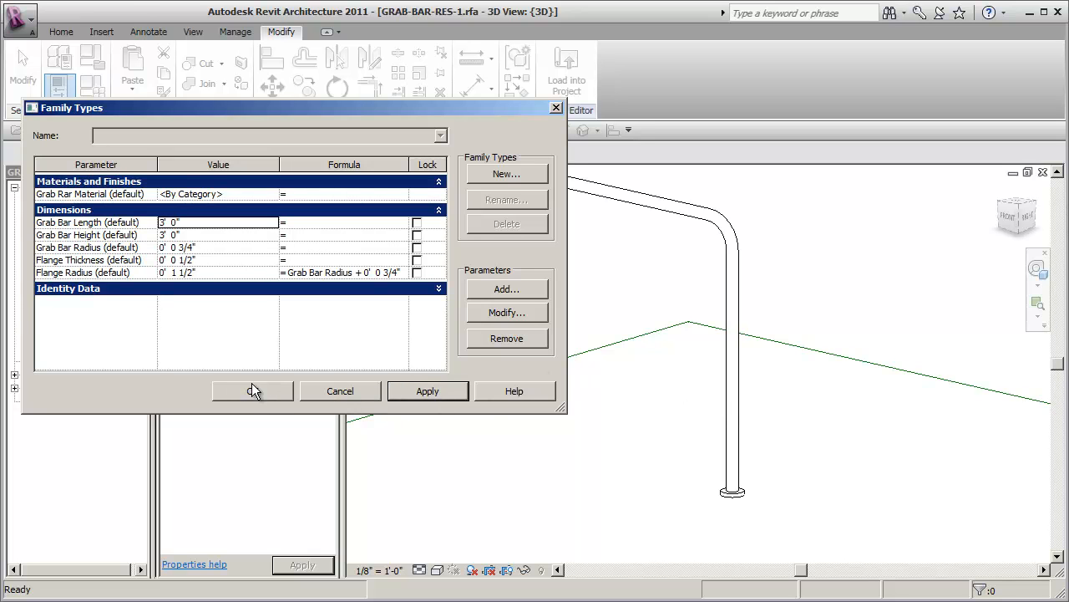
Step: Set the Grab Bar Height to 2' 6" and apply it to the model
left_click_drag(379, 106, 393, 225)
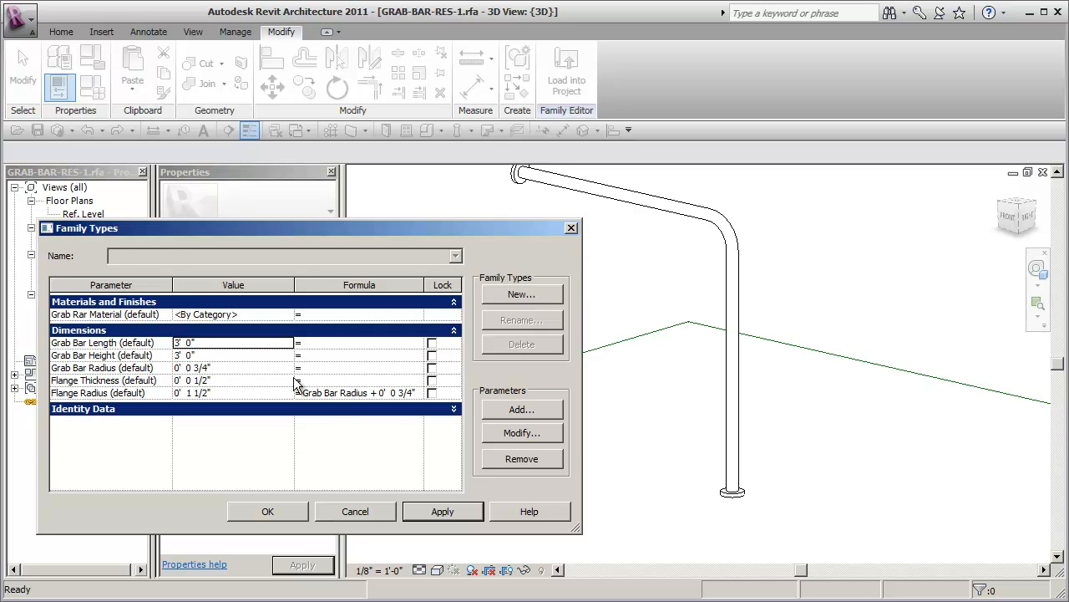
left_click(219, 356)
type("30")
key("Tab")
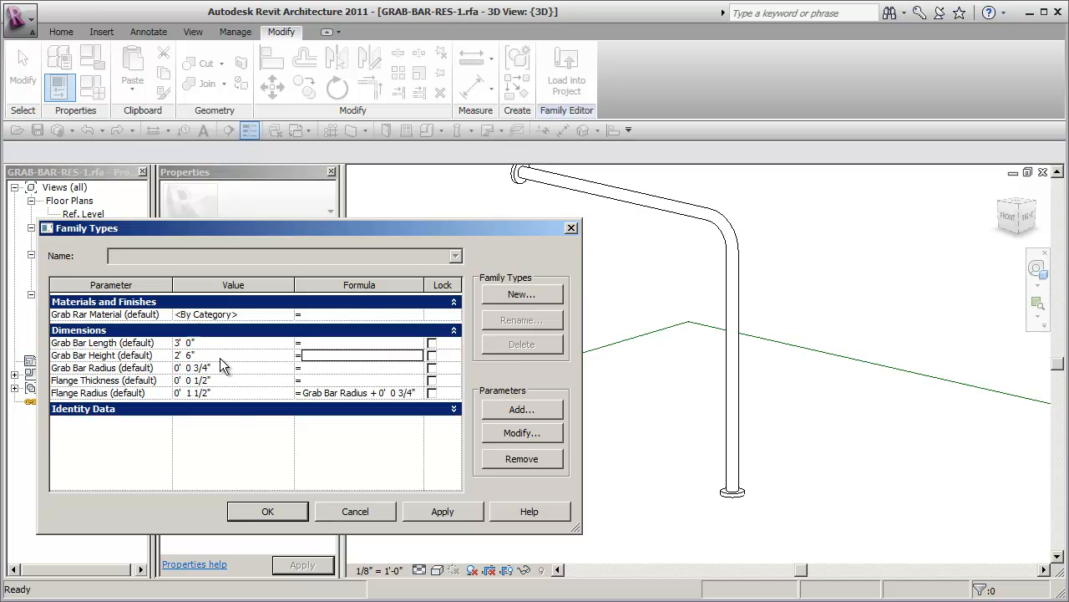
left_click(445, 508)
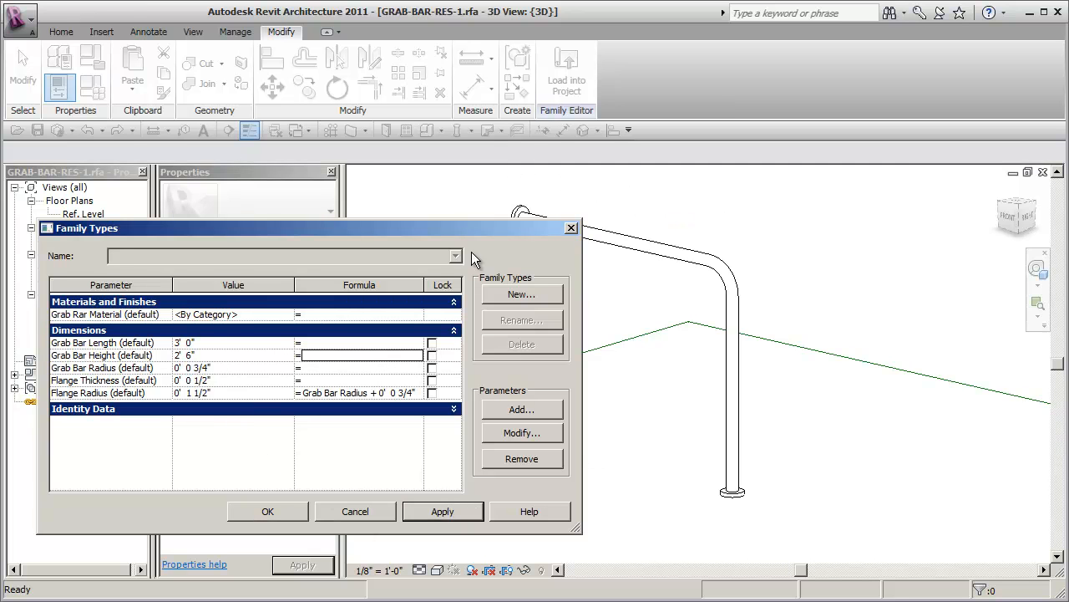
Step: Set the Grab Bar Radius to 1", apply it, and accept the family type parameters
left_click_drag(472, 229, 451, 255)
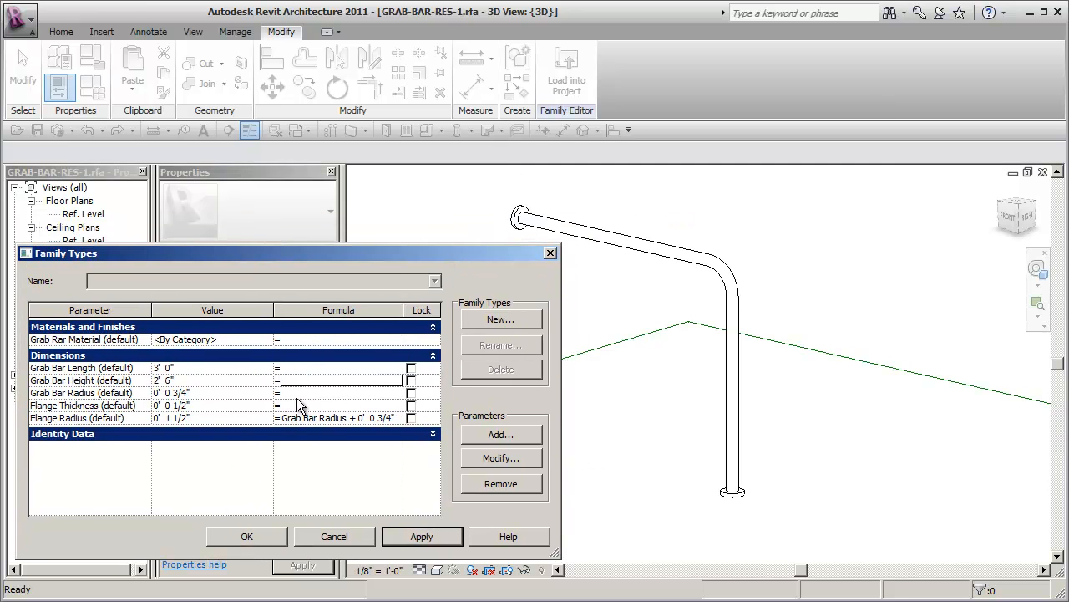
left_click(197, 391)
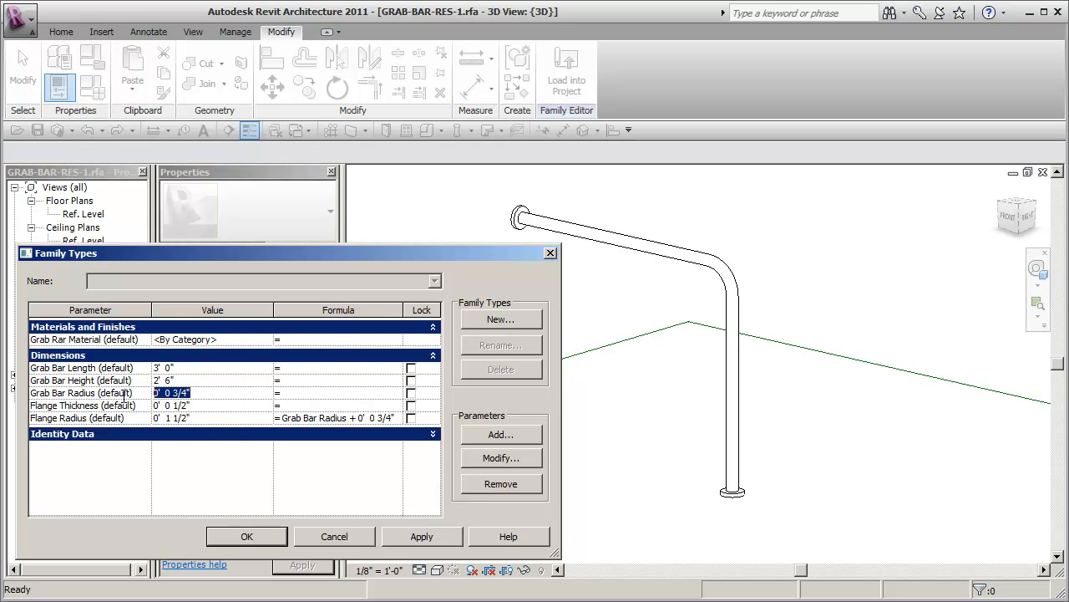
type("1\"")
left_click(426, 538)
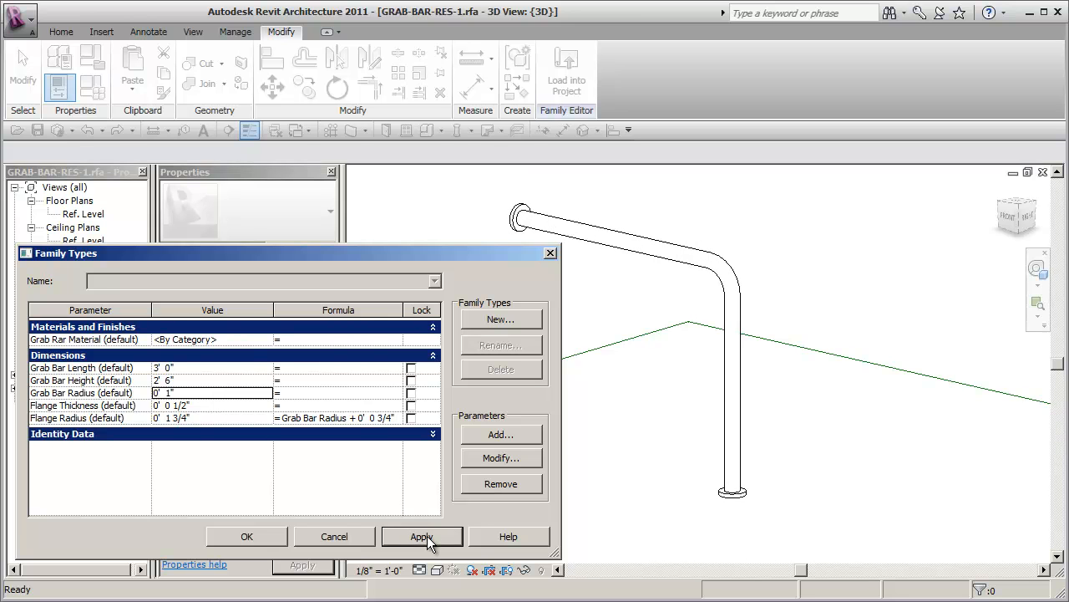
left_click(195, 404)
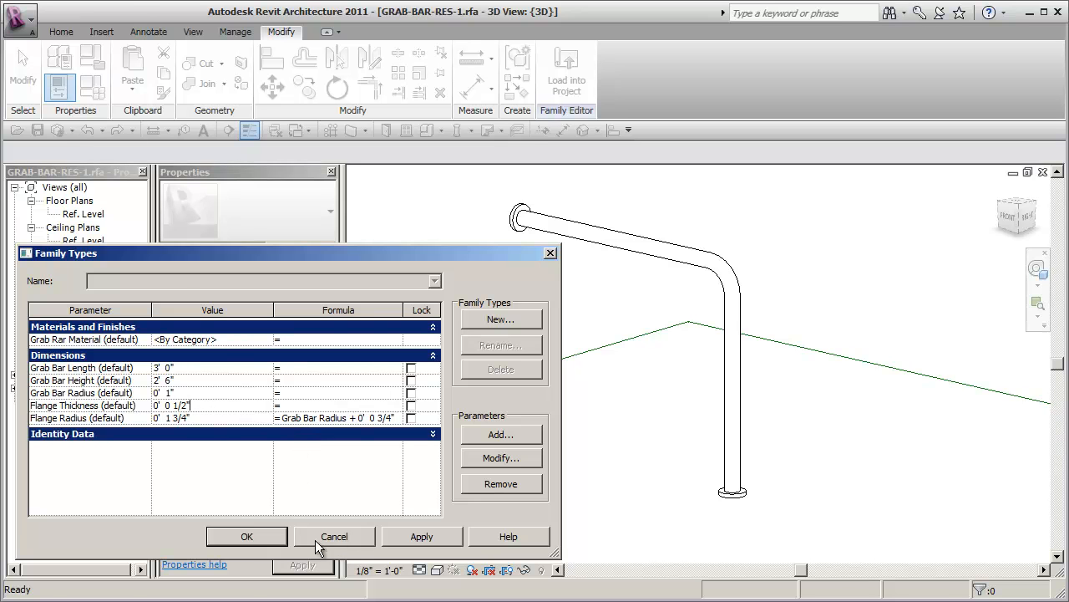
left_click(248, 532)
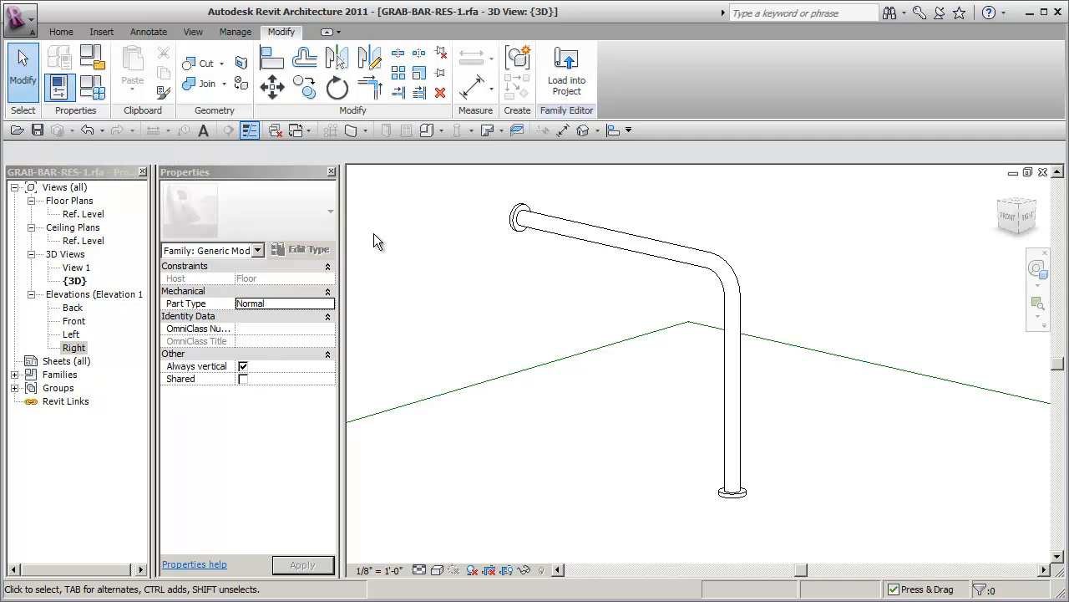
Step: Load the updated family into Project3, replacing the existing version, and select the placed grab bar in the 3D view
left_click(567, 74)
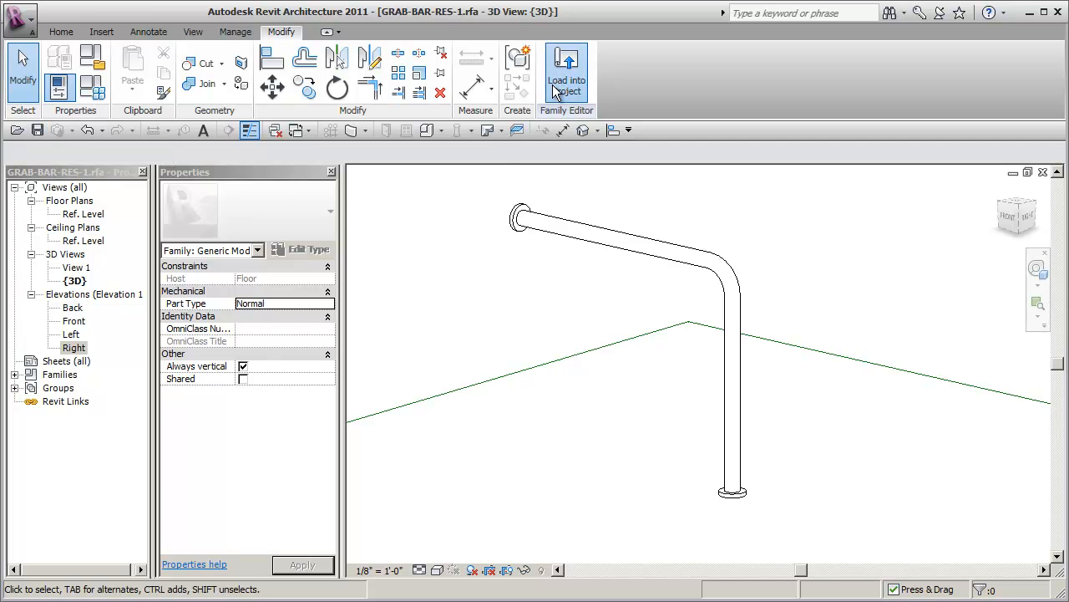
left_click(452, 309)
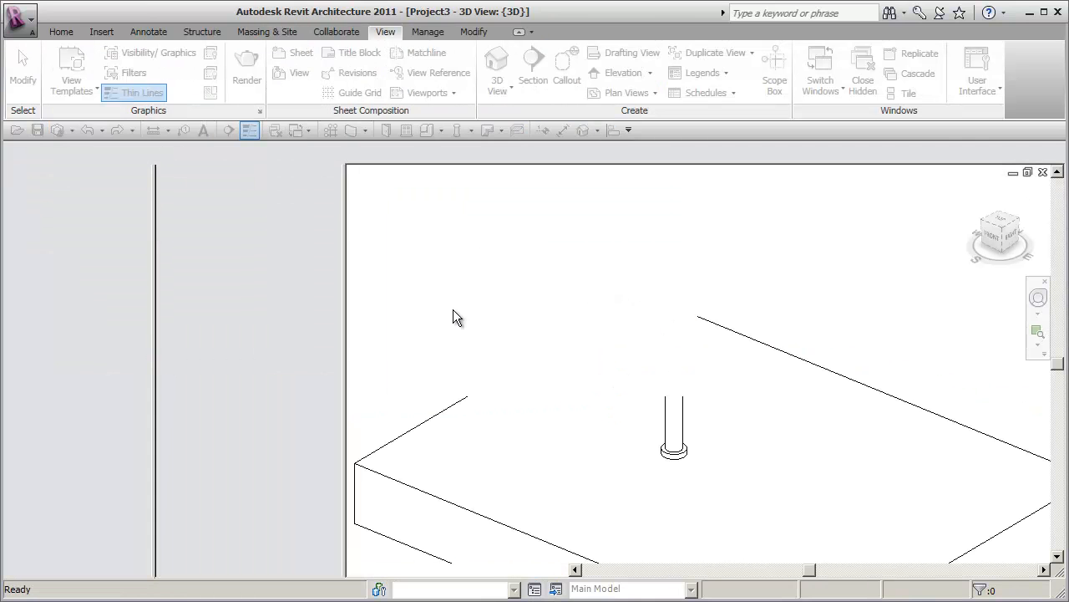
middle_click_drag(725, 402, 758, 437)
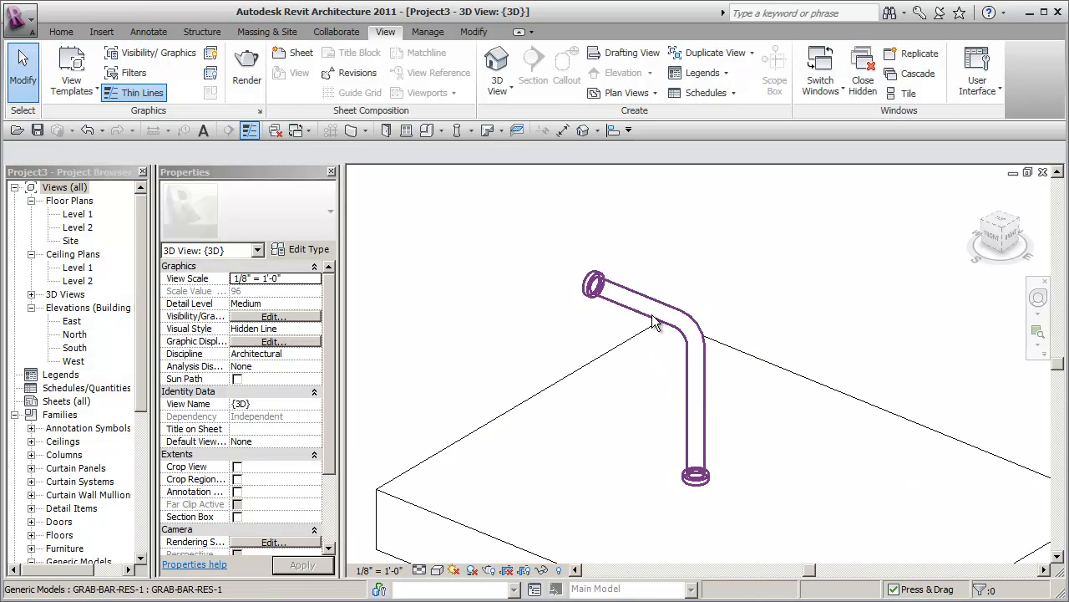
left_click(666, 347)
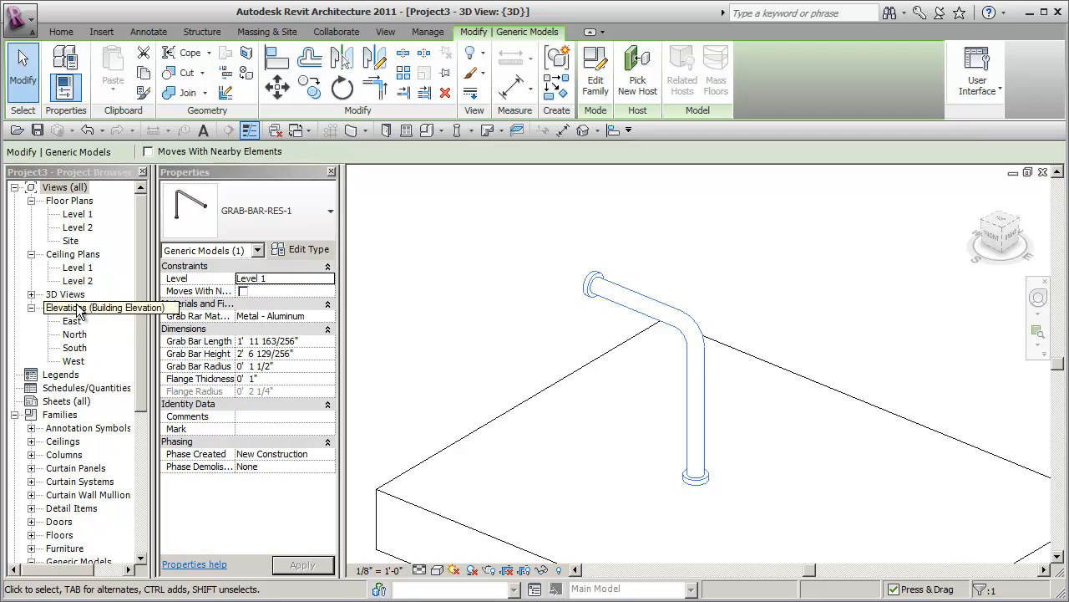
Step: In the South elevation, stretch the grab bar with its shape handles to about 3' 9" long and 3' 10" high
double_click(74, 347)
scroll(672, 376, "up", 5)
left_click_drag(658, 371, 658, 324)
left_click_drag(616, 394, 672, 409)
left_click_drag(573, 389, 635, 390)
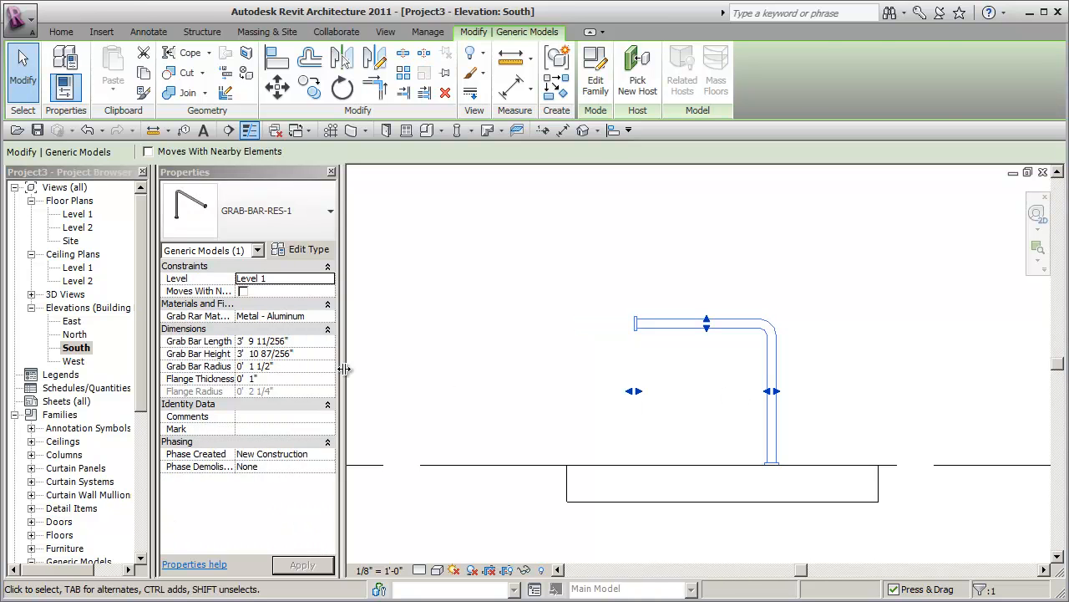
left_click(568, 353)
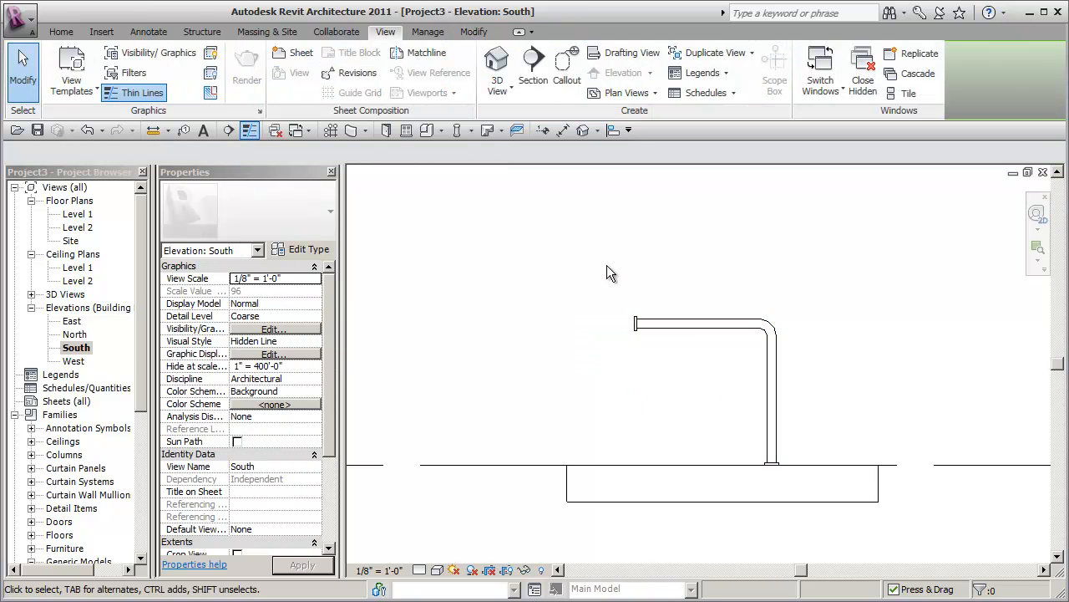
Step: Show the project's 3D view as Shaded with Edges and inspect the grab bar and its floor flange
left_click(583, 129)
scroll(633, 418, "up", 2)
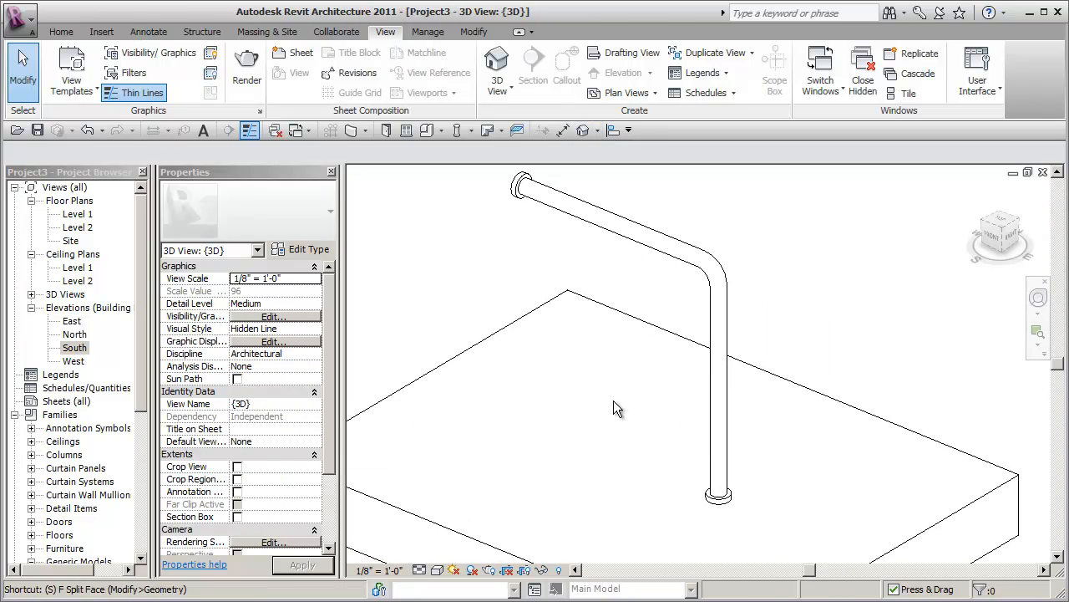
key("d")
scroll(727, 514, "up", 5)
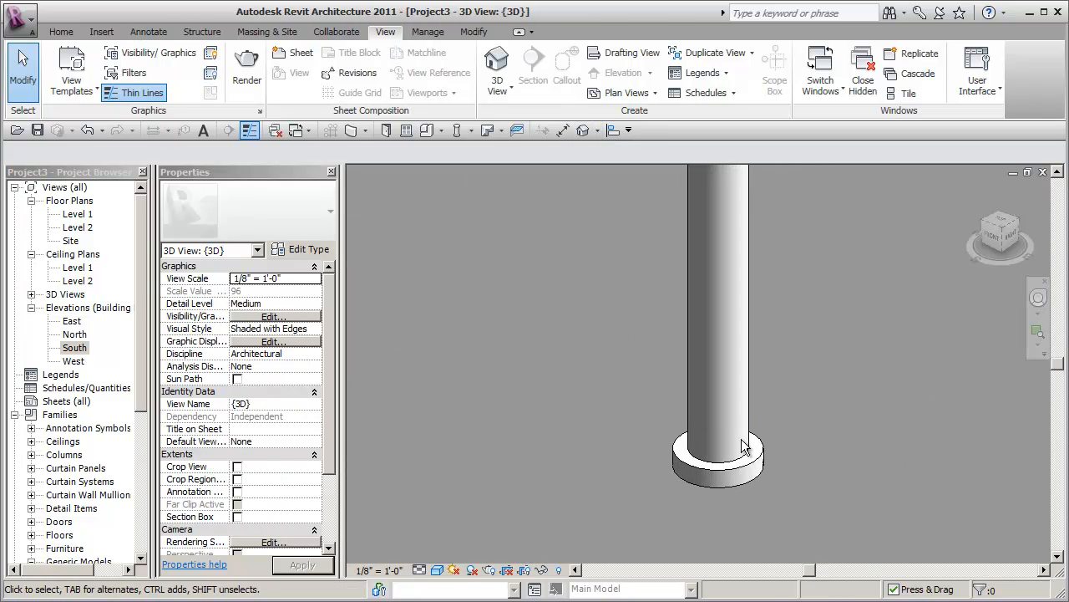
scroll(773, 454, "down", 4)
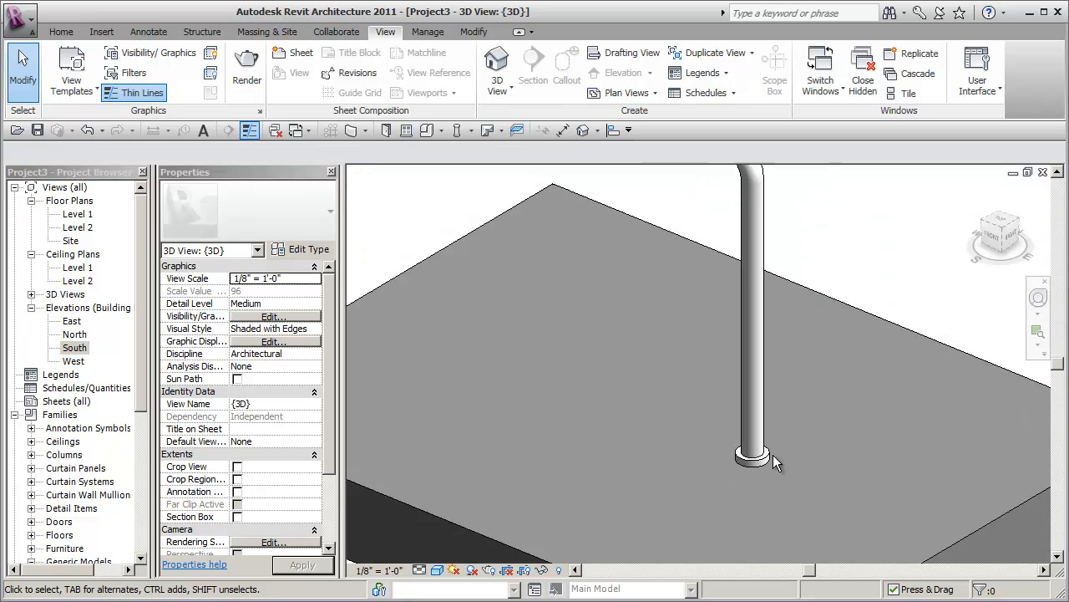
scroll(773, 454, "down", 3)
middle_click_drag(579, 308, 547, 312)
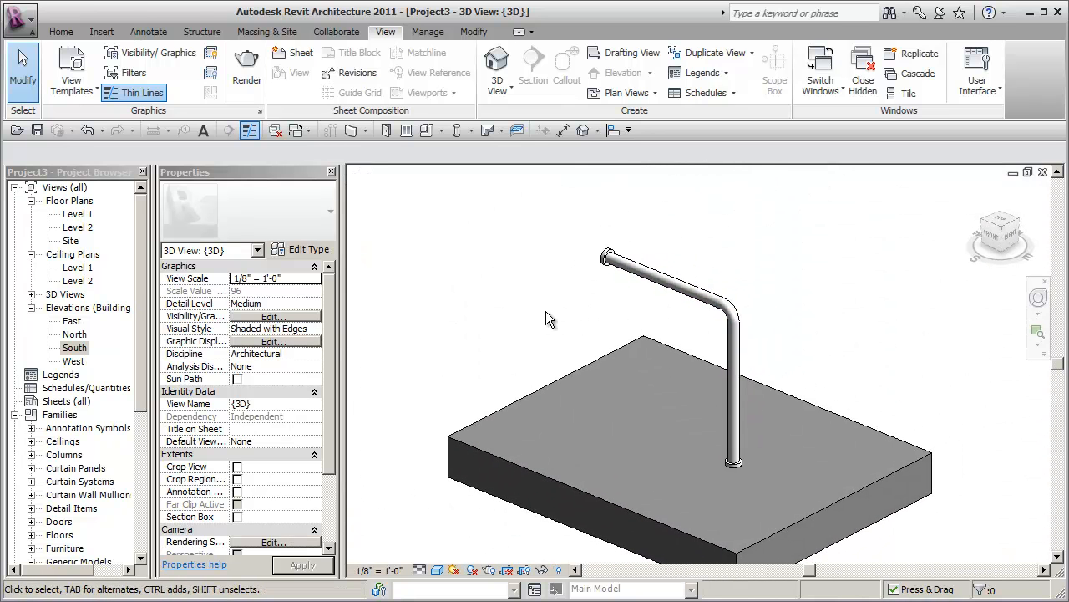